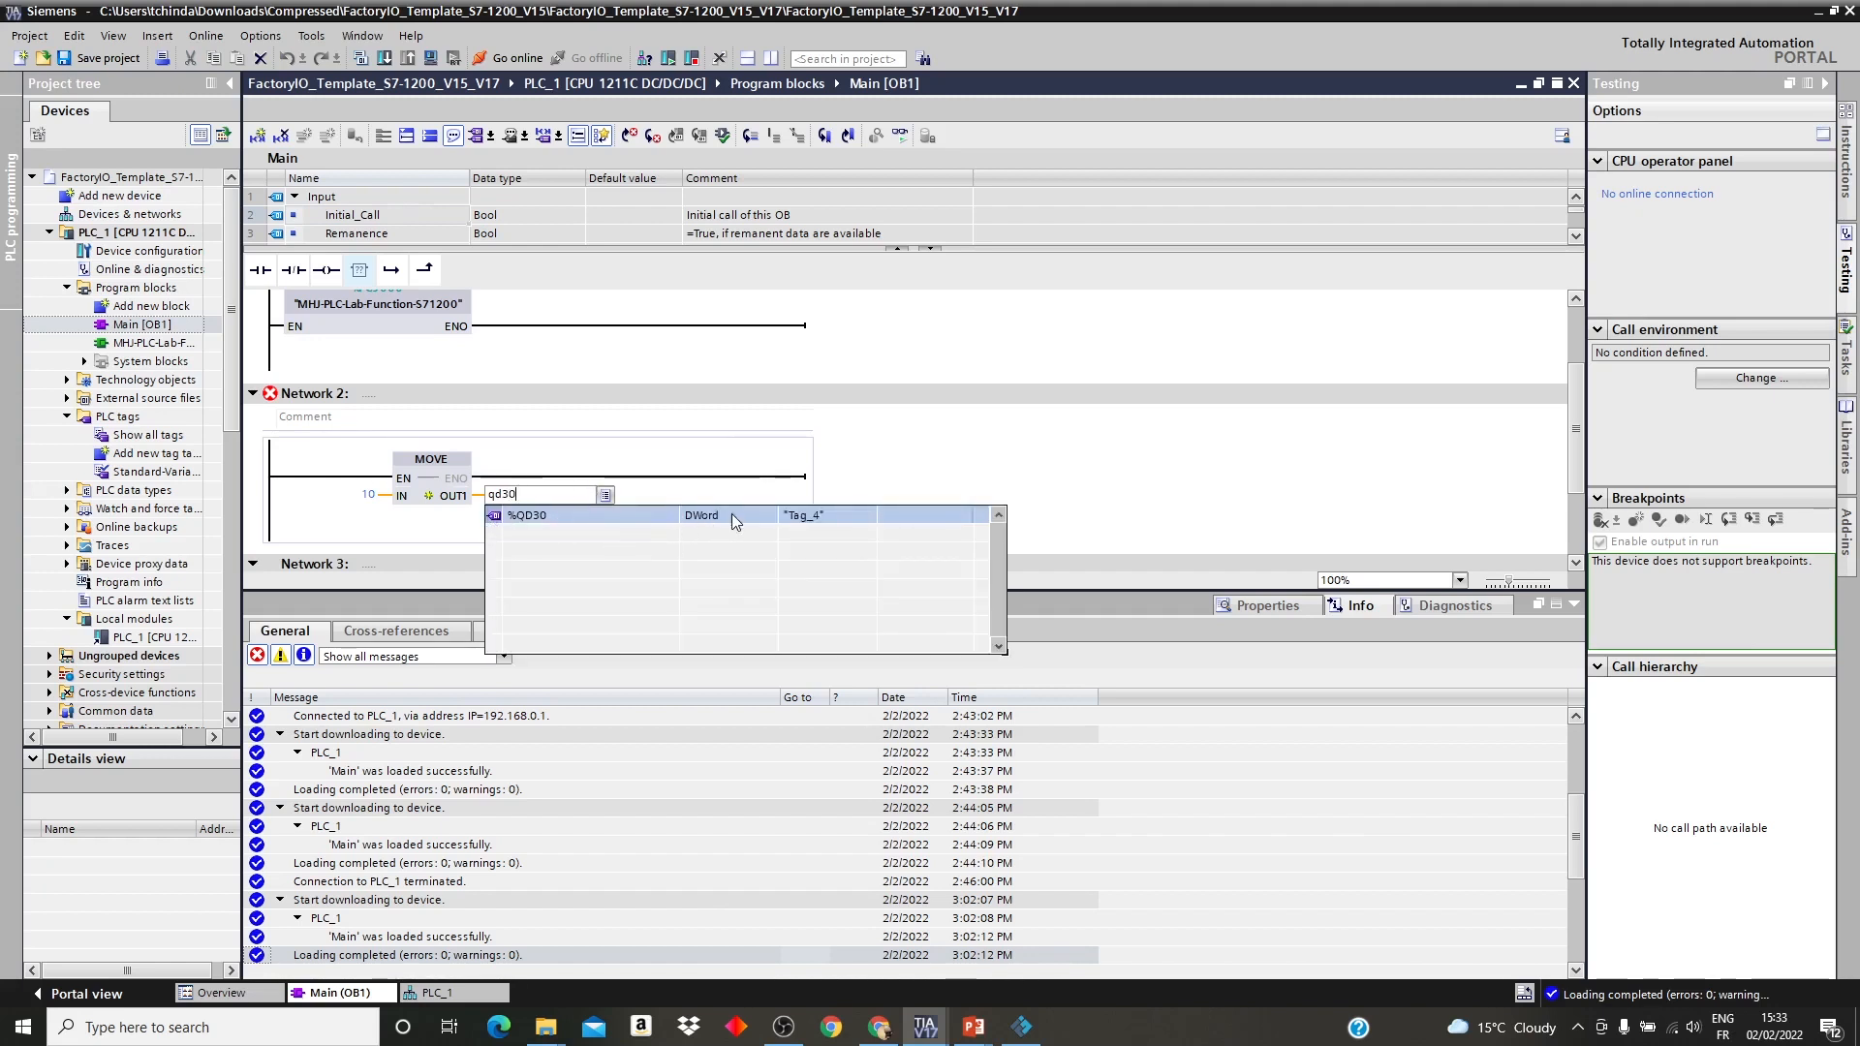
Assign the output of the MOVE block in Network 2 to %QD30 ("Tag_4").
{"action": "left_click", "coordinate": [647, 515]}
{"action": "key", "text": "Return"}
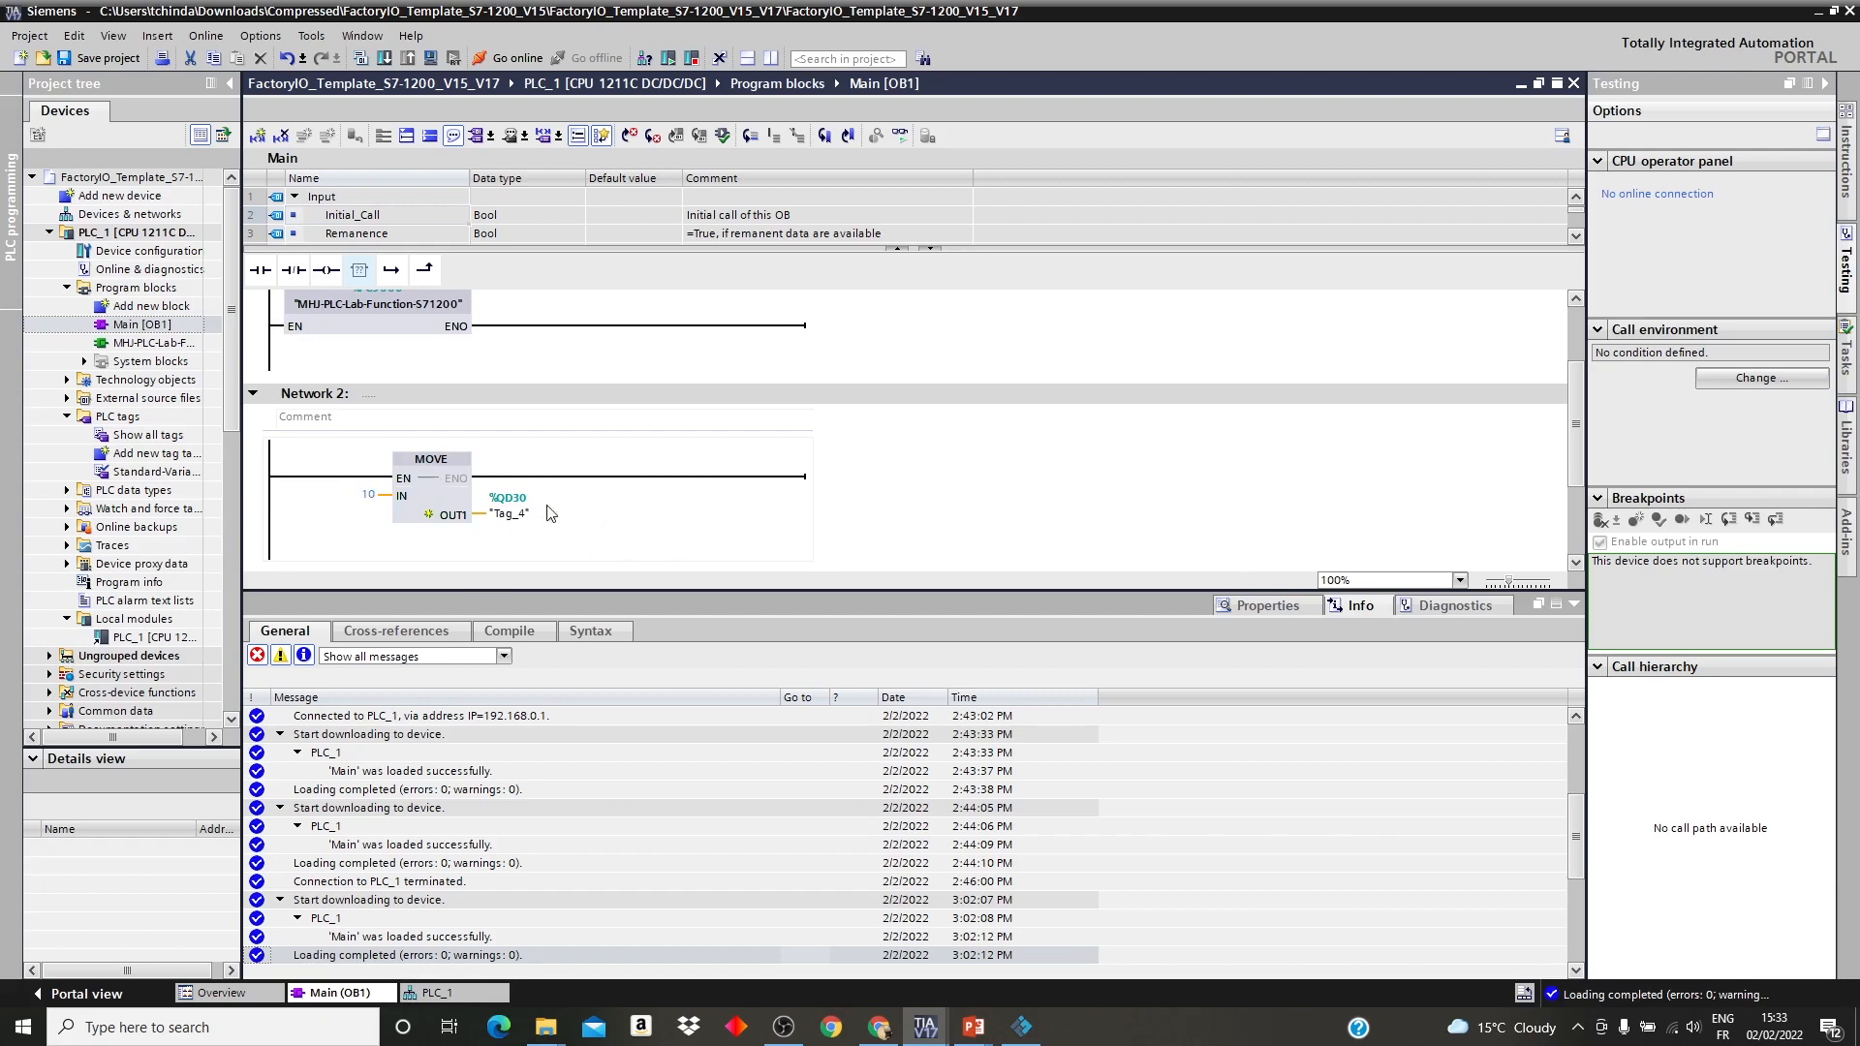
Switch to Factory IO, place a digital display in the scene, and open the driver settings.
{"action": "left_click", "coordinate": [1021, 1025]}
{"action": "scroll", "coordinate": [1317, 709], "scroll_direction": "down", "scroll_amount": 6}
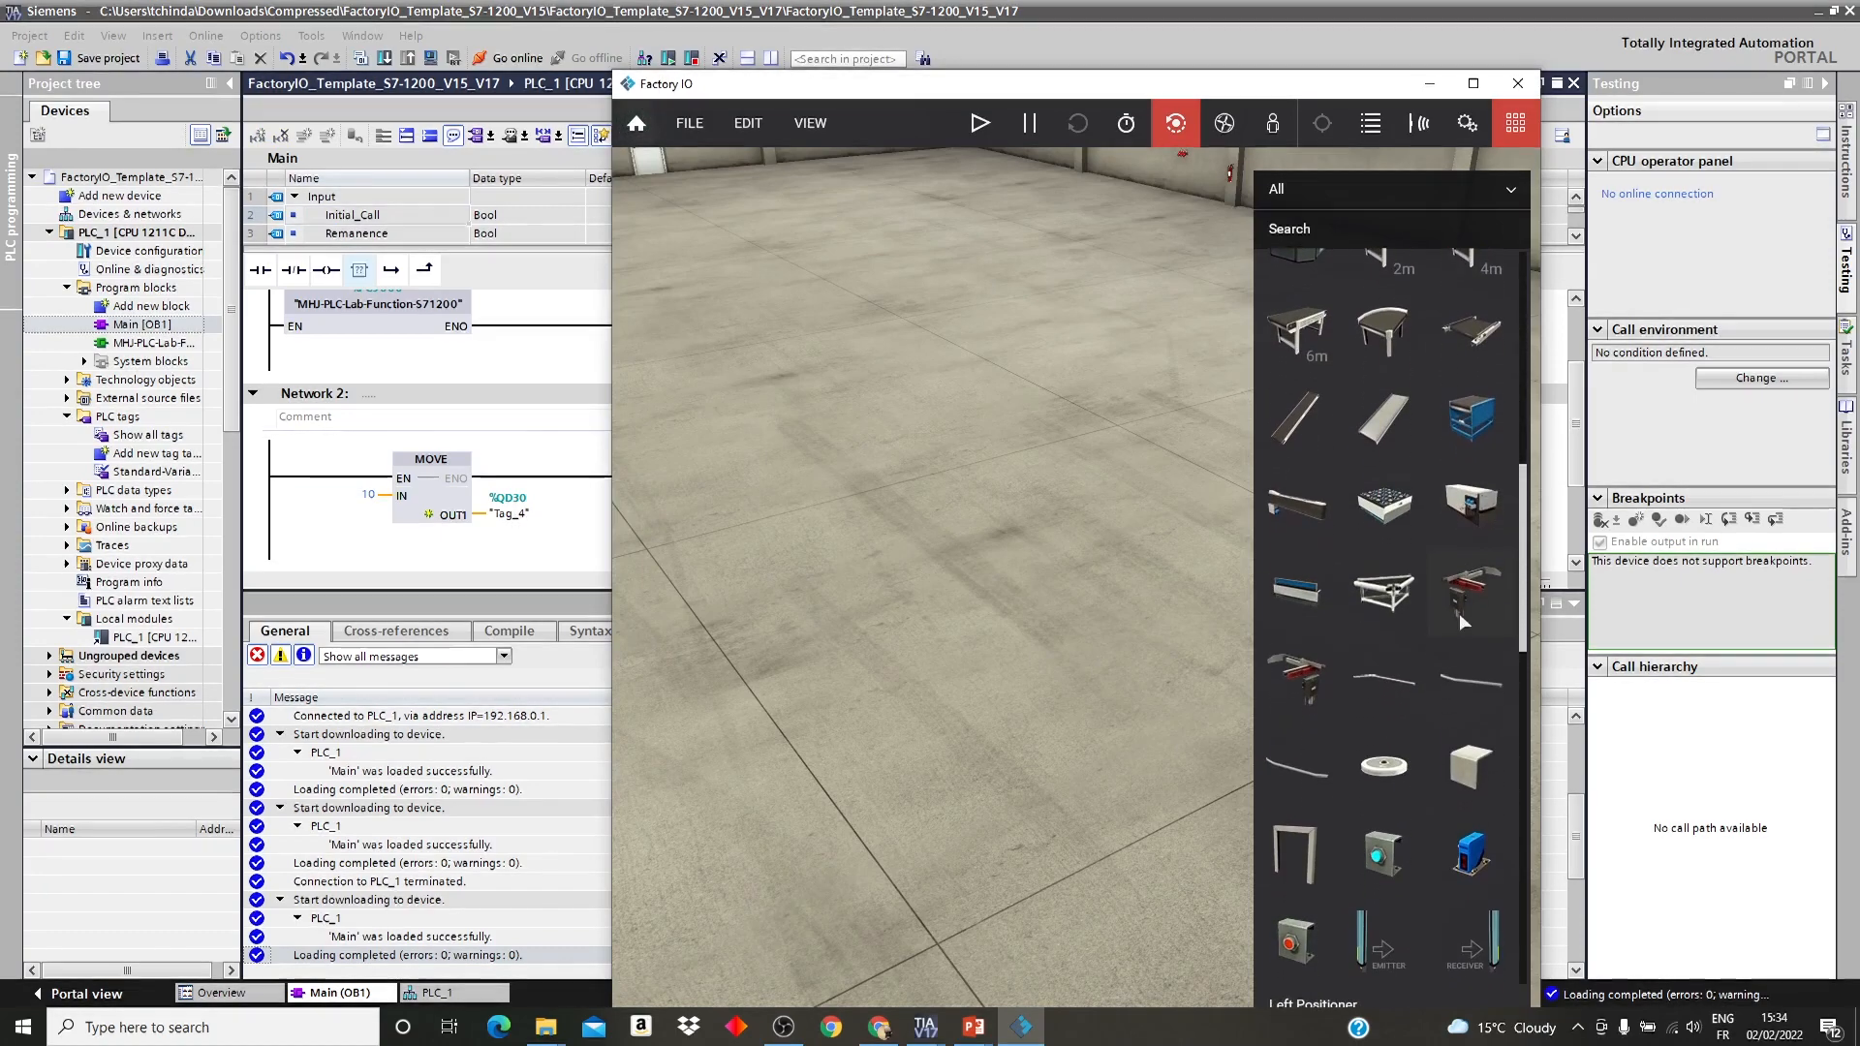
{"action": "left_click_drag", "start_coordinate": [1521, 536], "coordinate": [1511, 694]}
{"action": "left_click_drag", "start_coordinate": [1300, 642], "coordinate": [1143, 718]}
{"action": "left_click", "coordinate": [690, 123]}
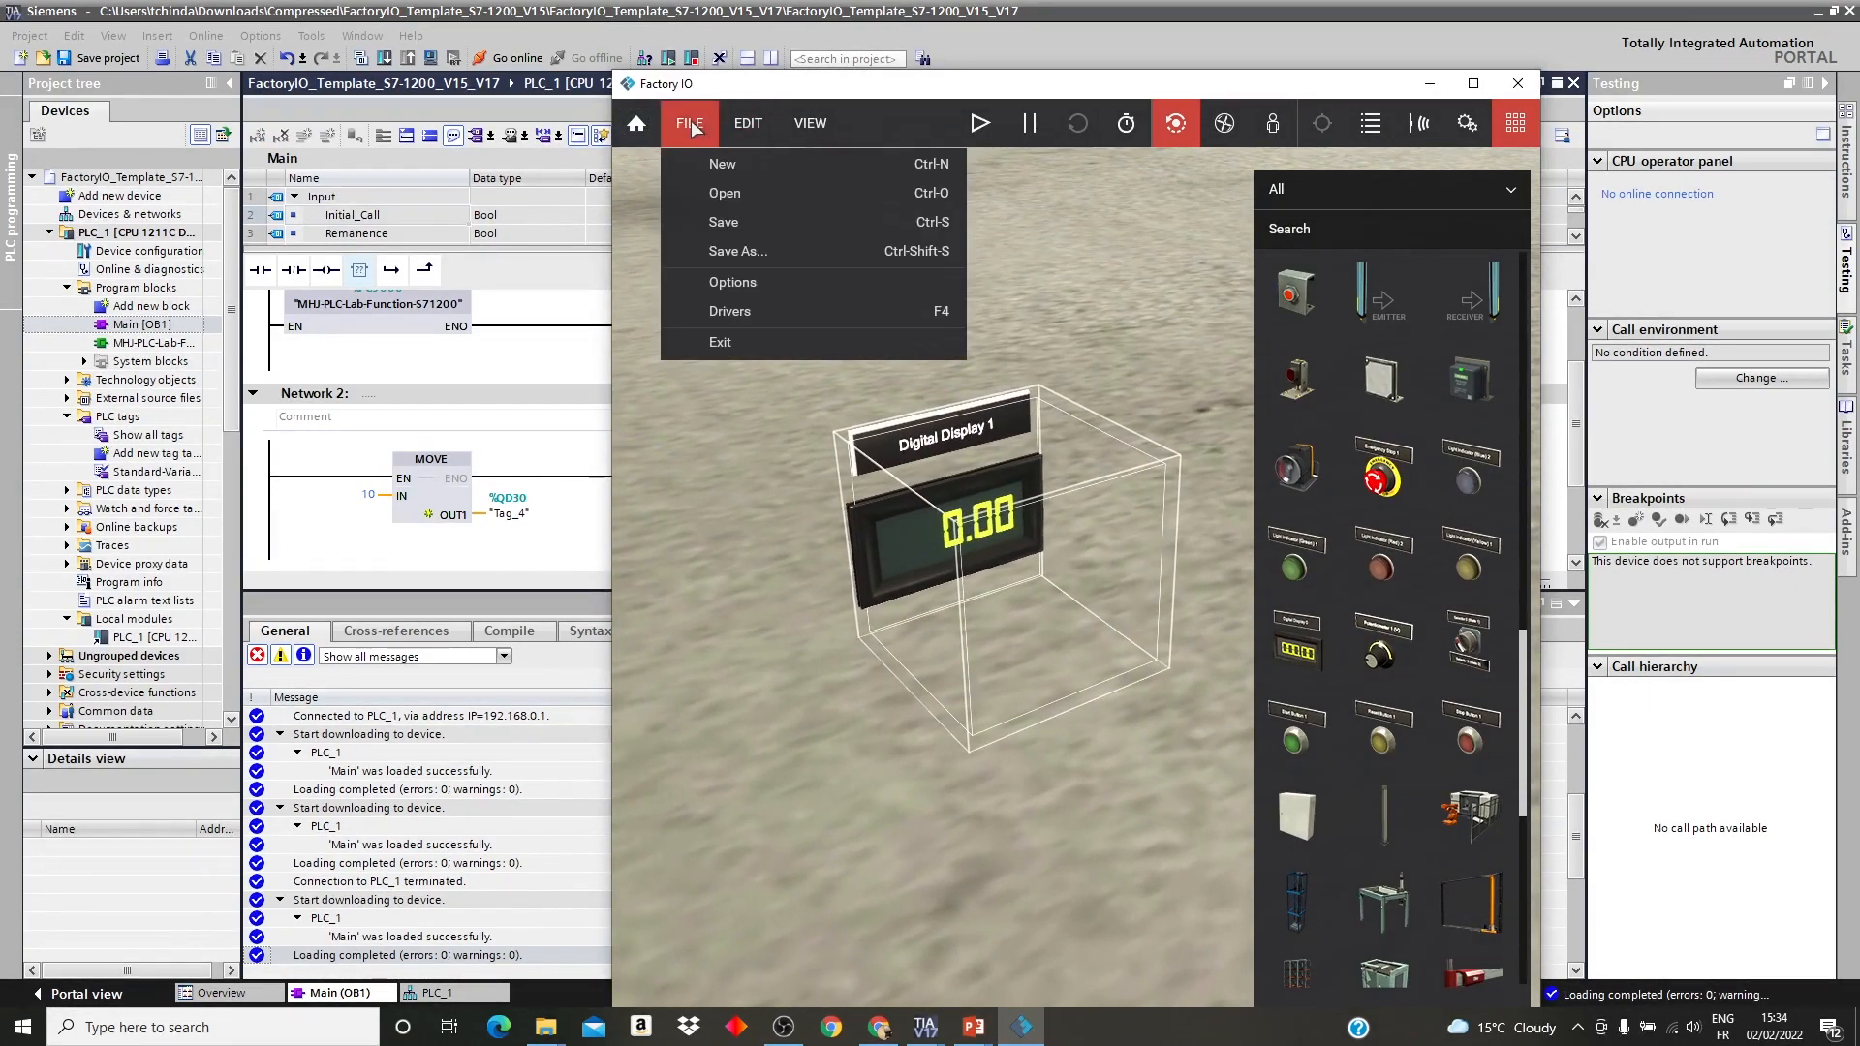
{"action": "left_click", "coordinate": [724, 310]}
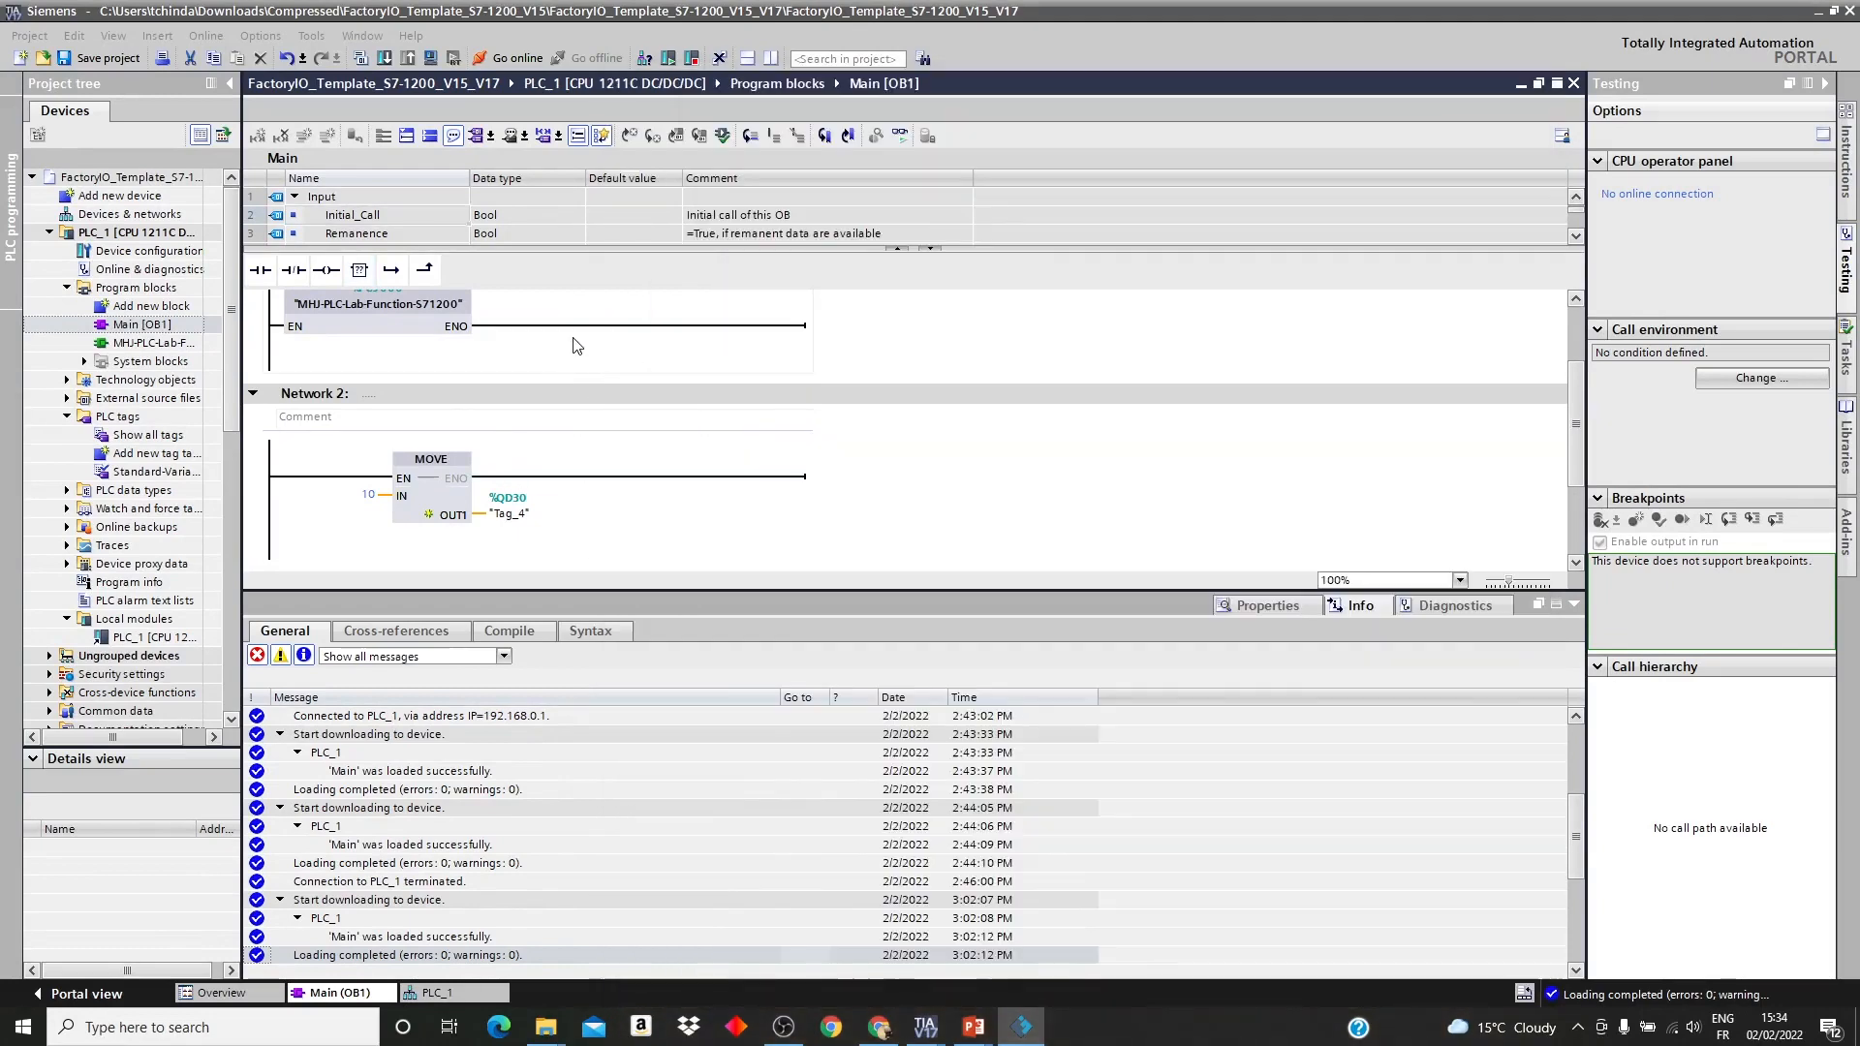
Switch to TIA Portal, start the PLC simulation, and load PLC_1 into the simulated controller.
{"action": "left_click", "coordinate": [581, 453]}
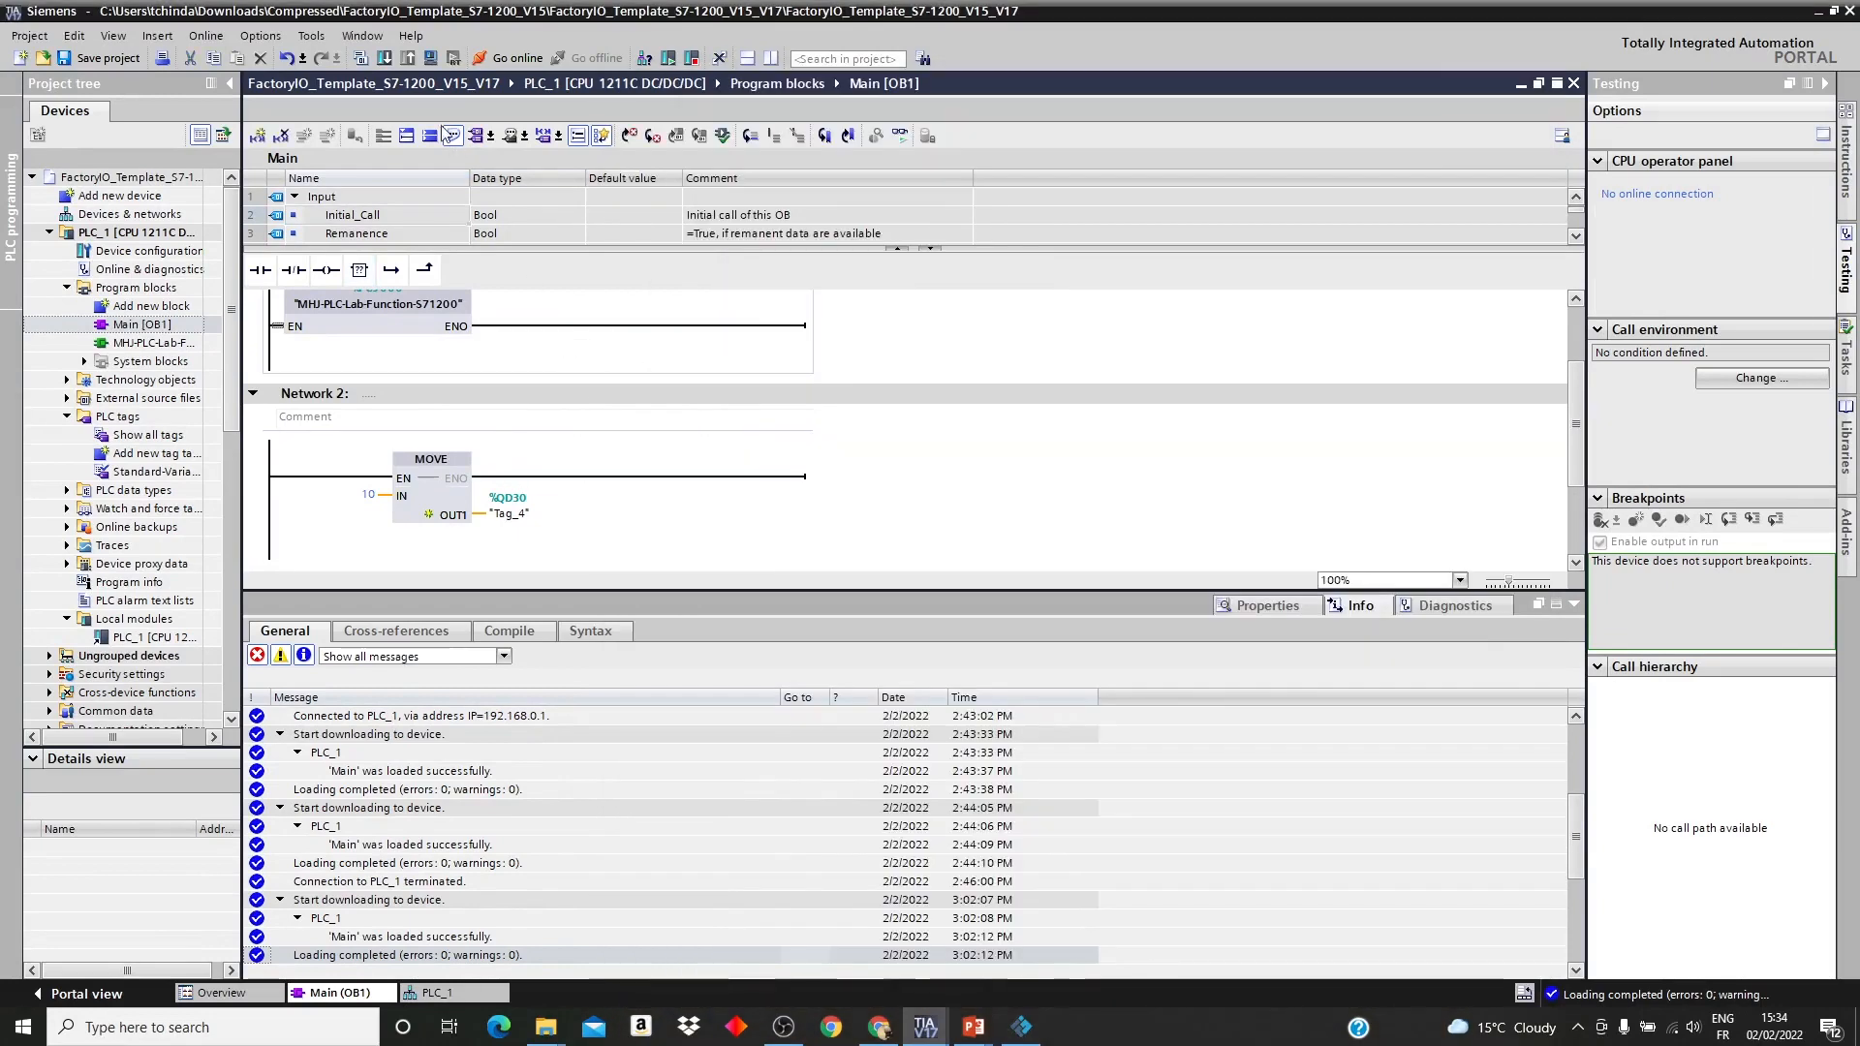
{"action": "left_click", "coordinate": [430, 58]}
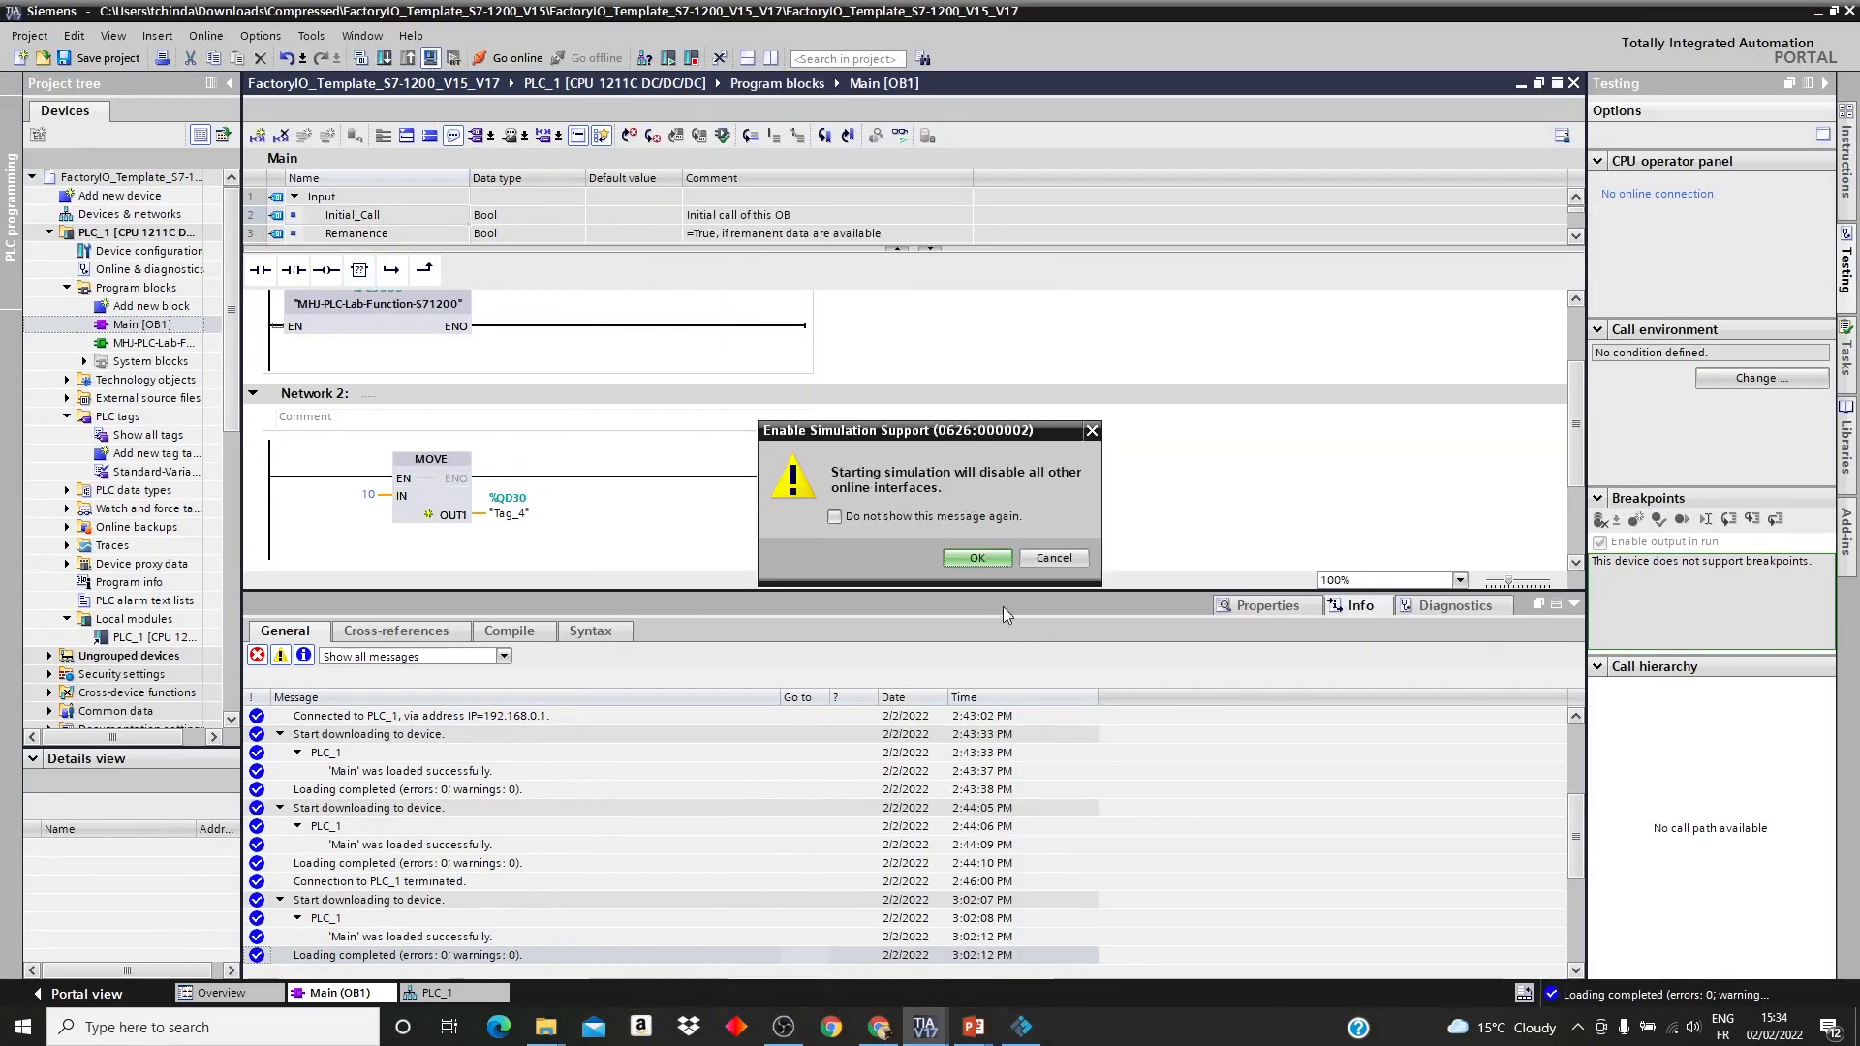
{"action": "left_click", "coordinate": [961, 559]}
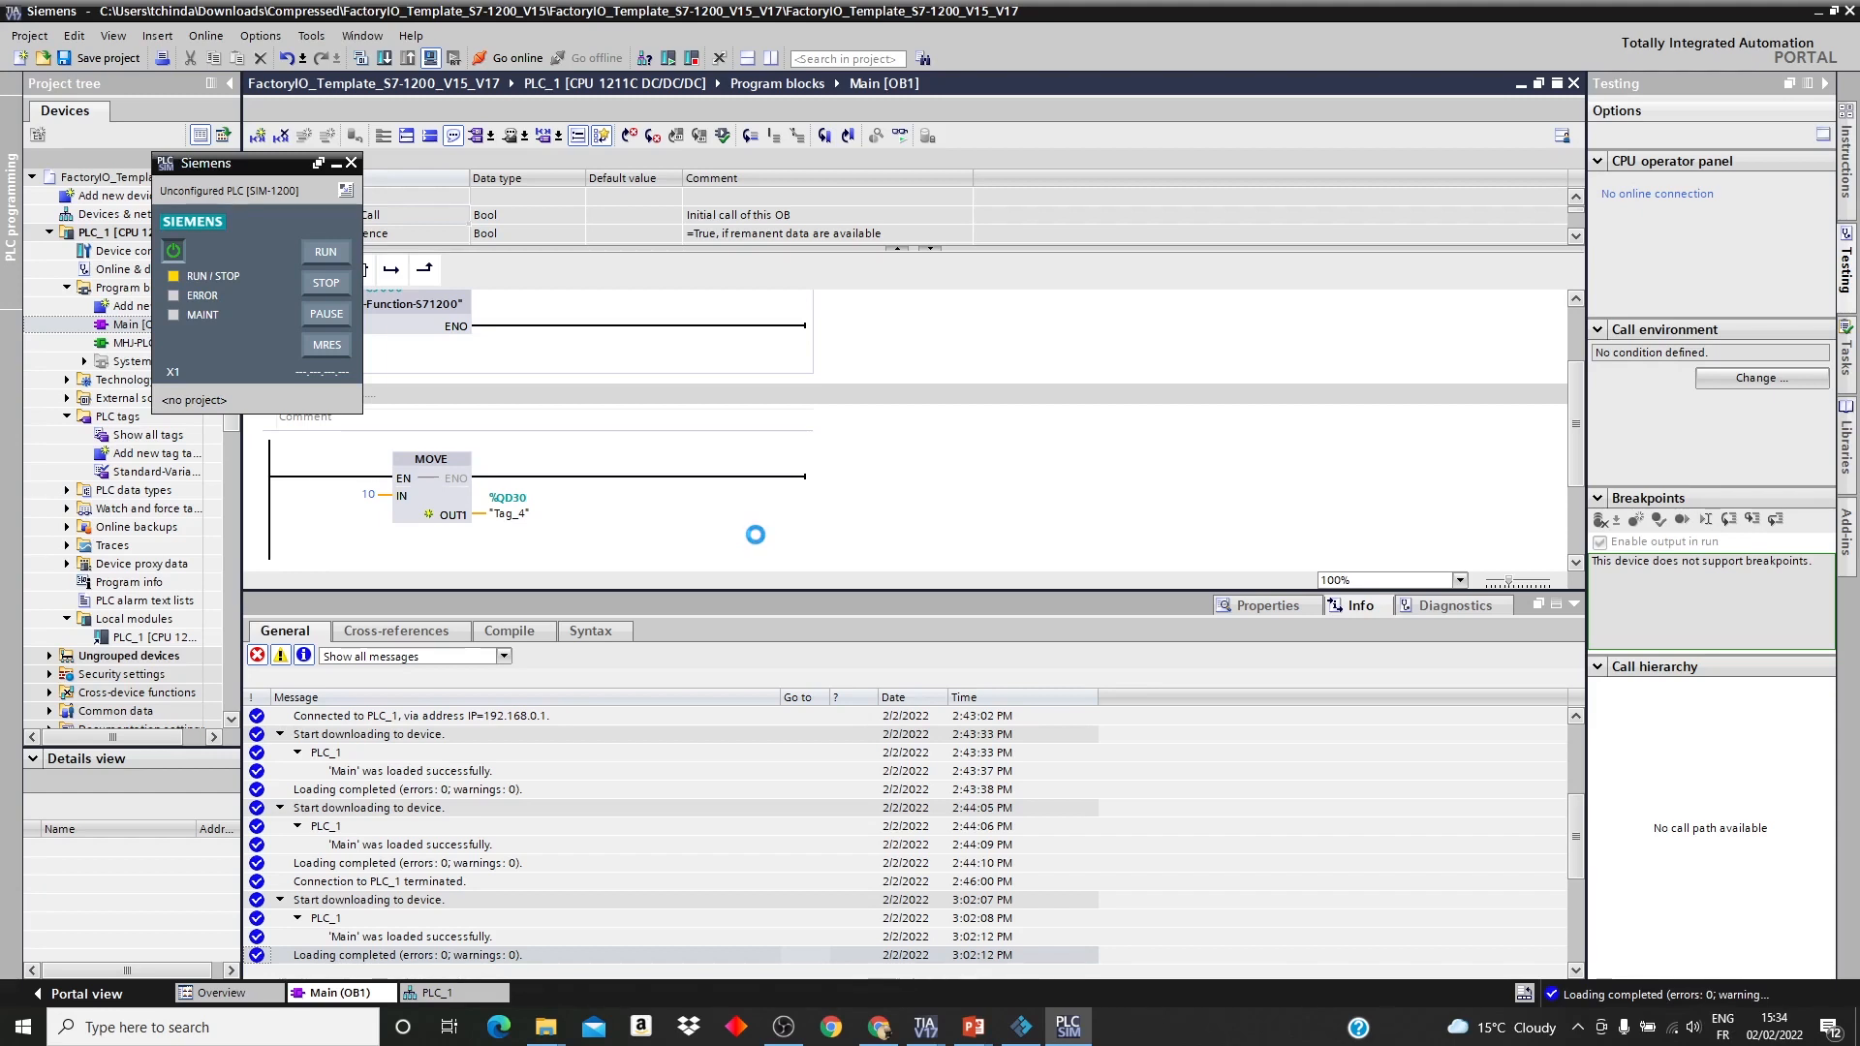
{"action": "left_click", "coordinate": [1007, 631]}
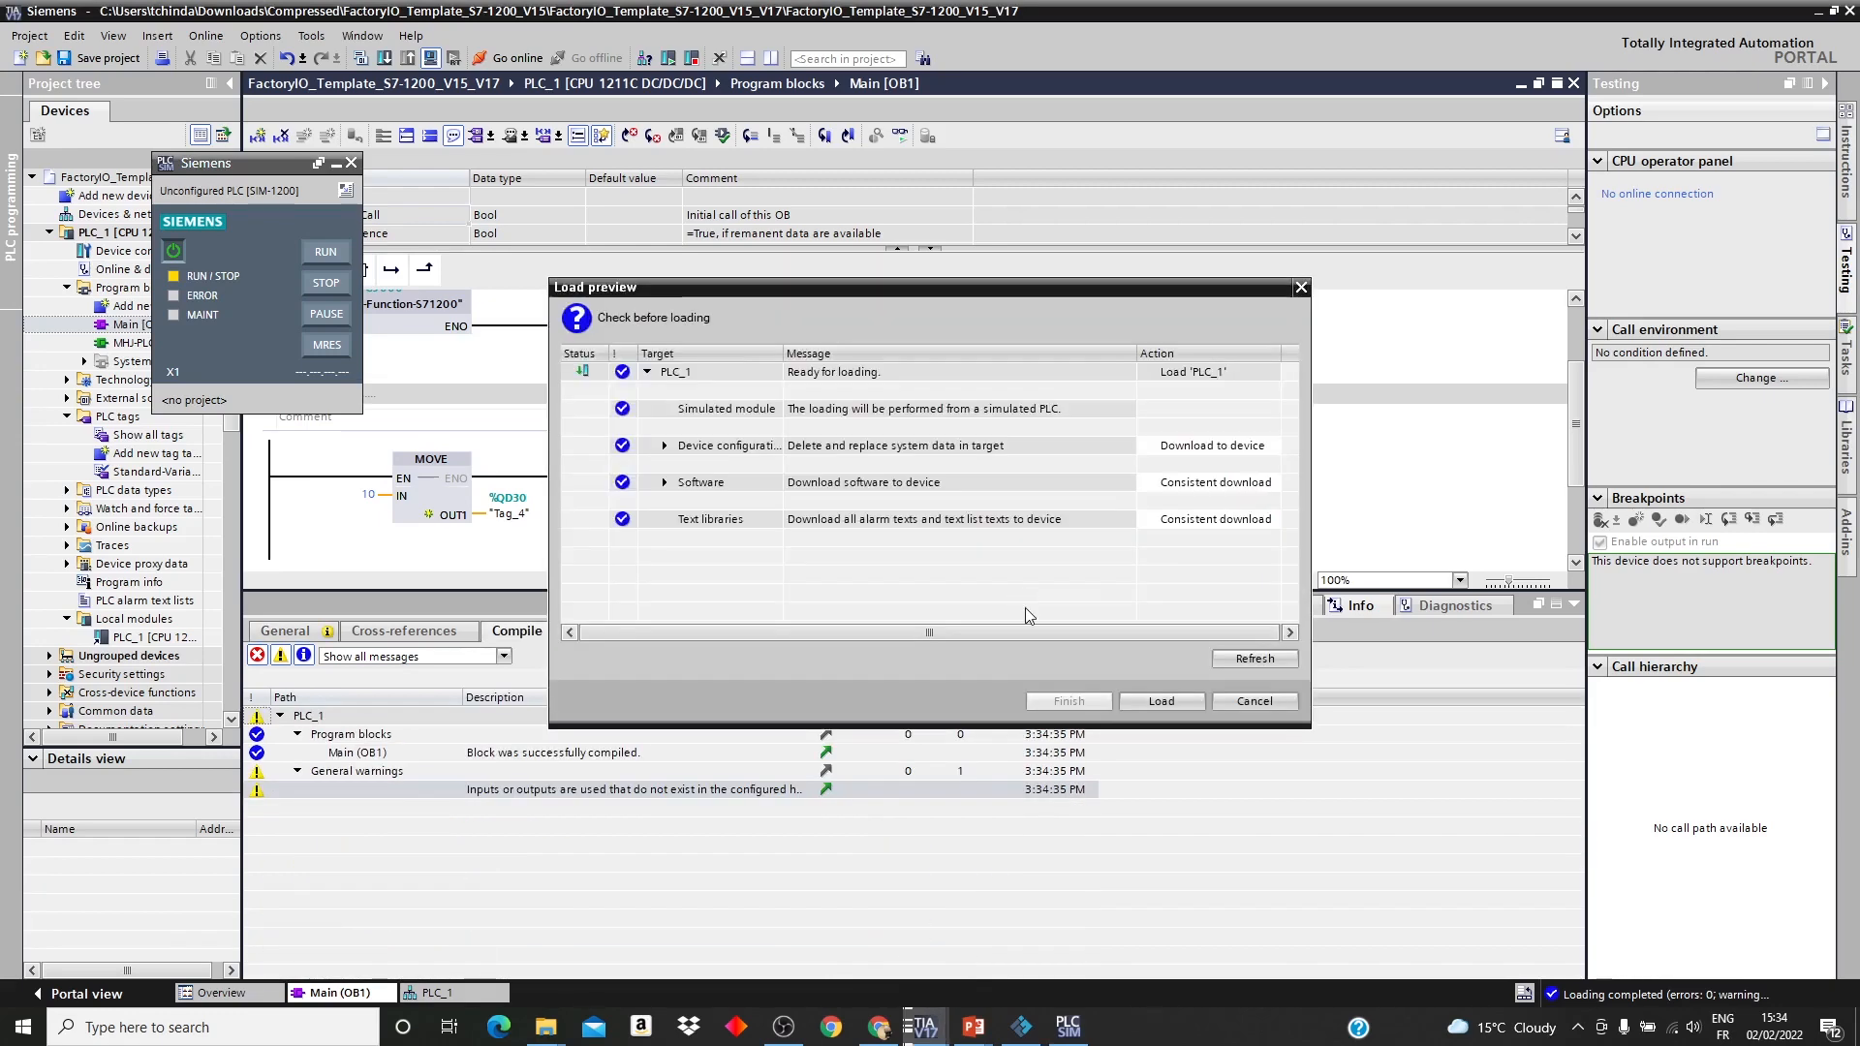
{"action": "left_click", "coordinate": [1148, 699]}
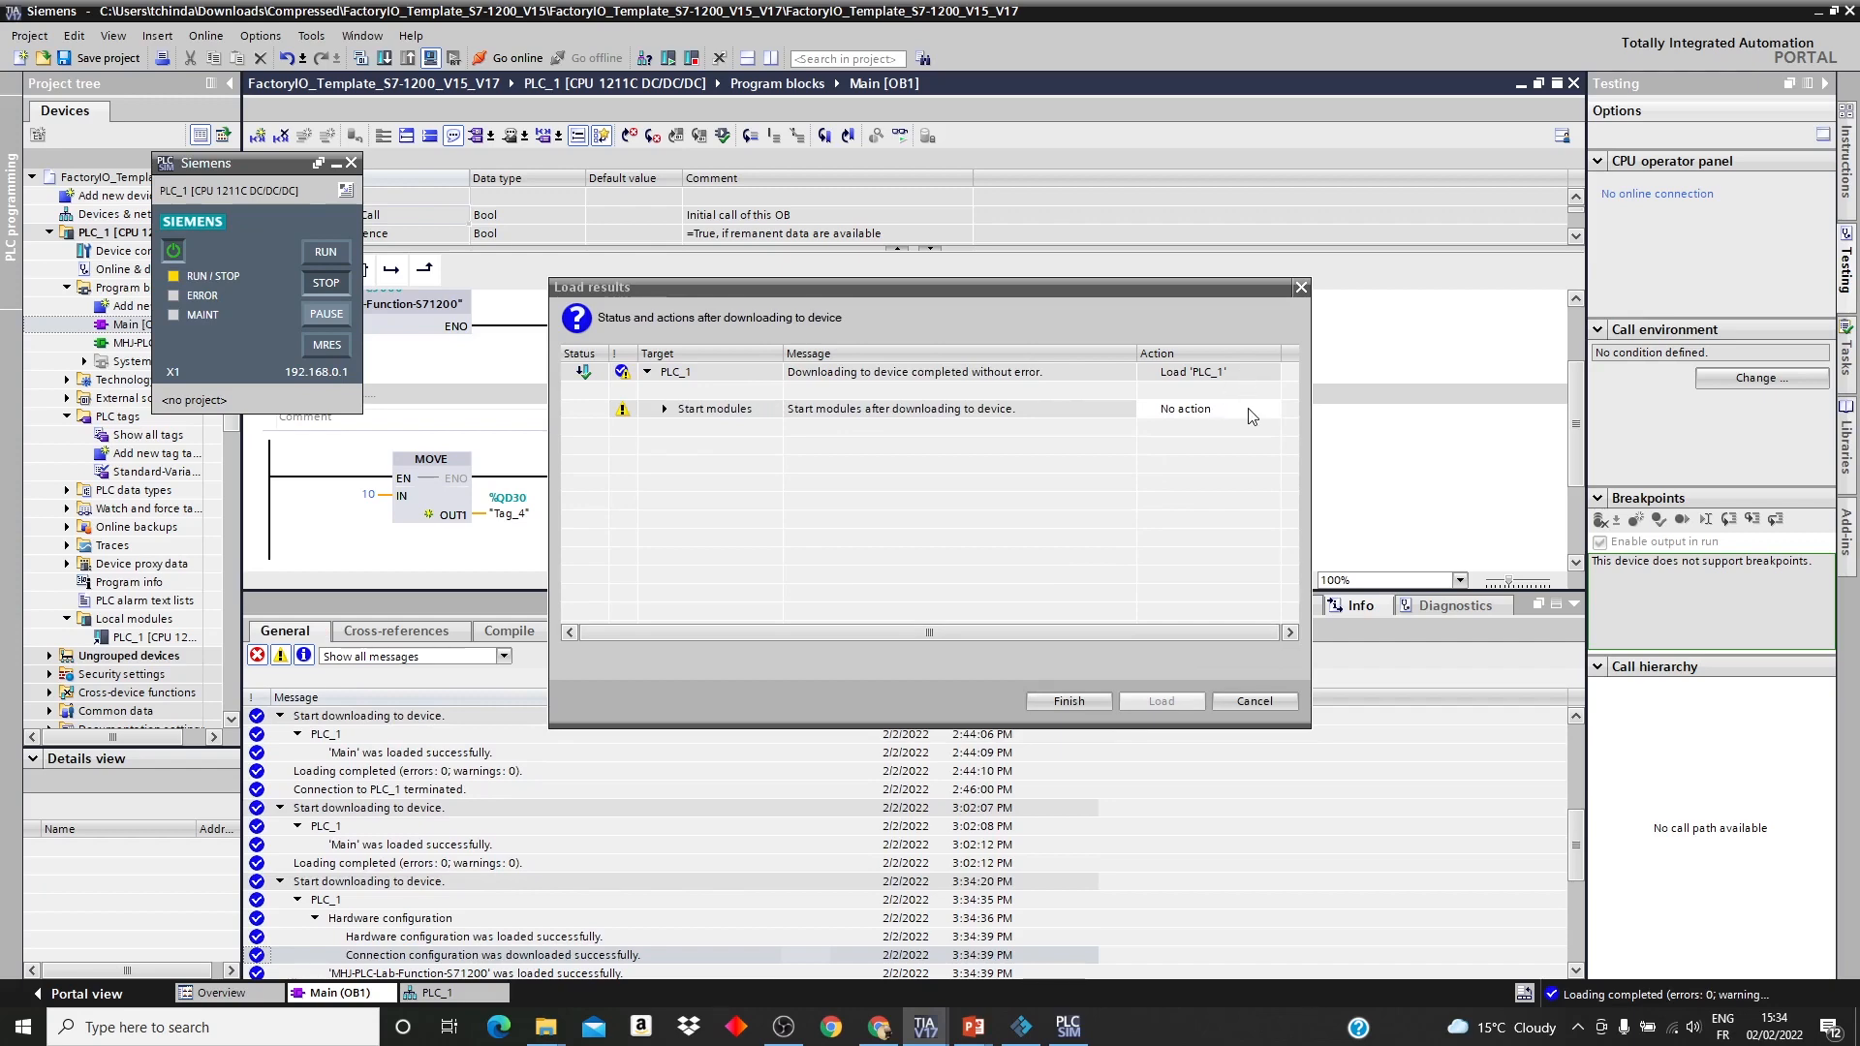
Set the action after downloading to Start module and finish the load.
{"action": "left_click", "coordinate": [1271, 408]}
{"action": "left_click", "coordinate": [1211, 441]}
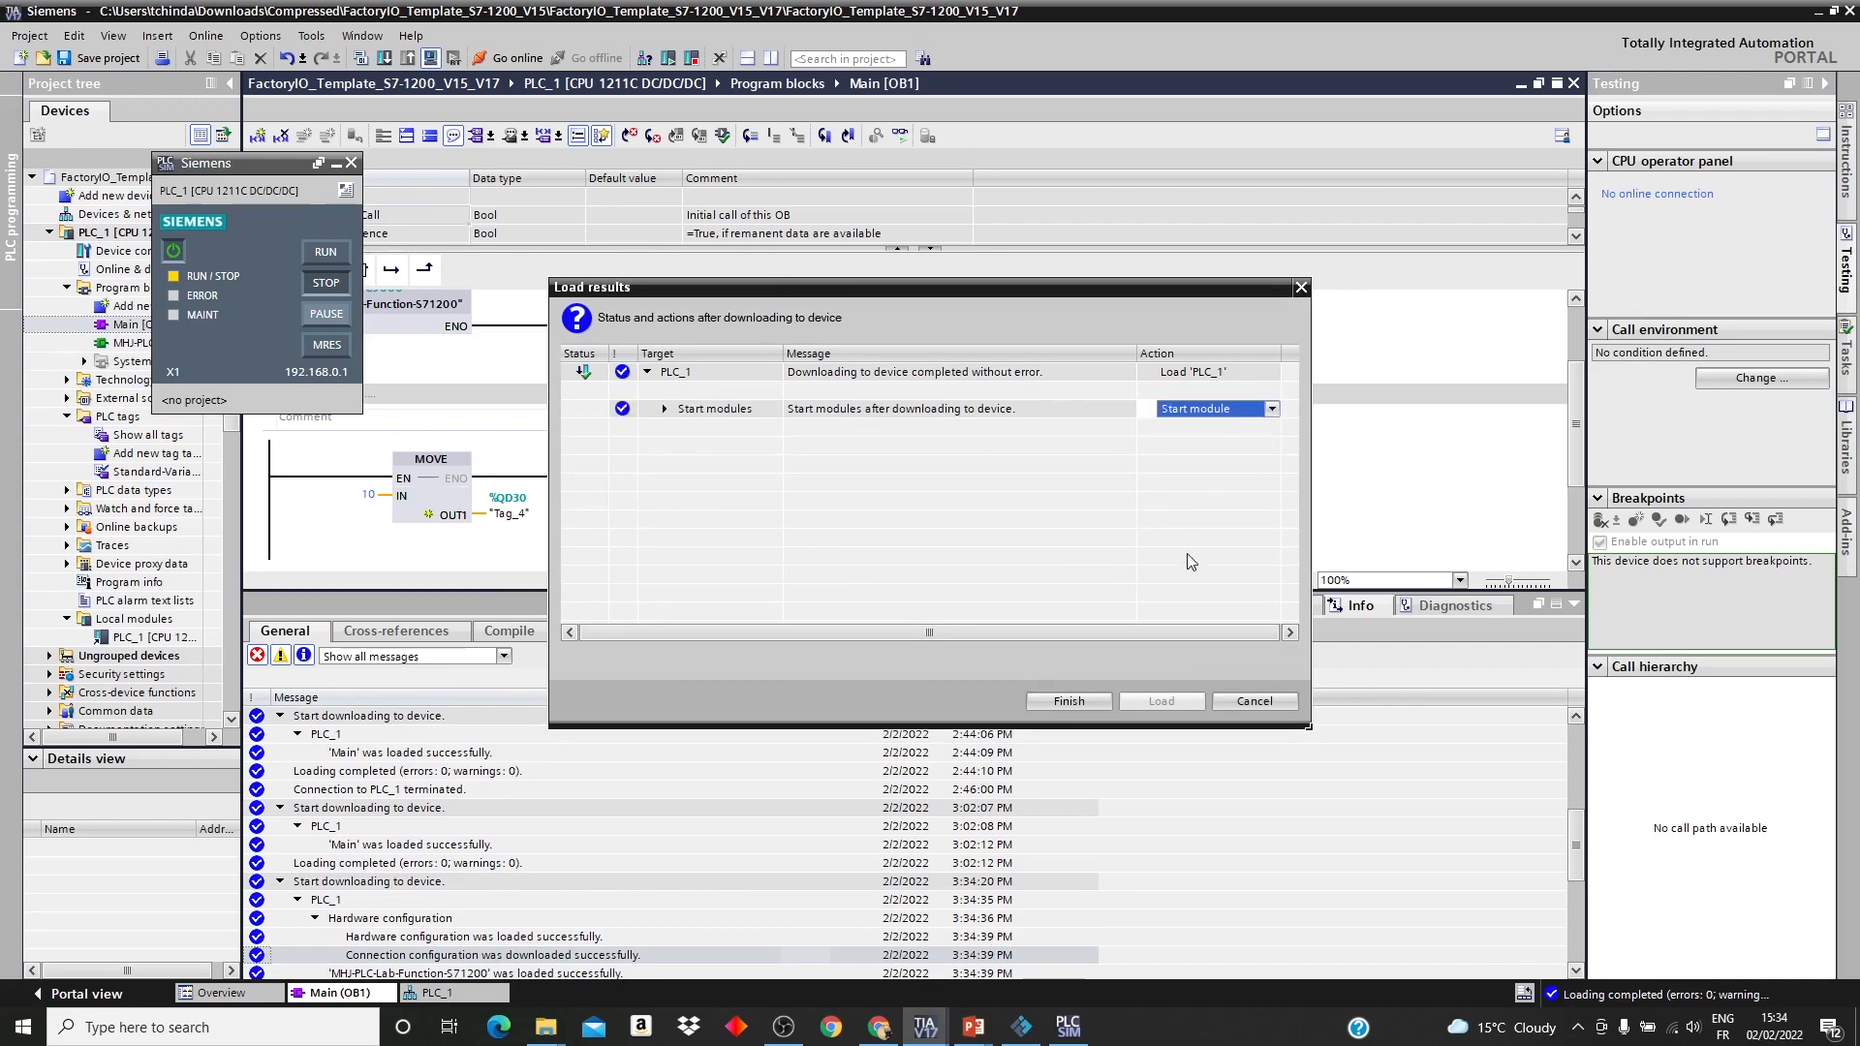
{"action": "left_click", "coordinate": [1070, 701]}
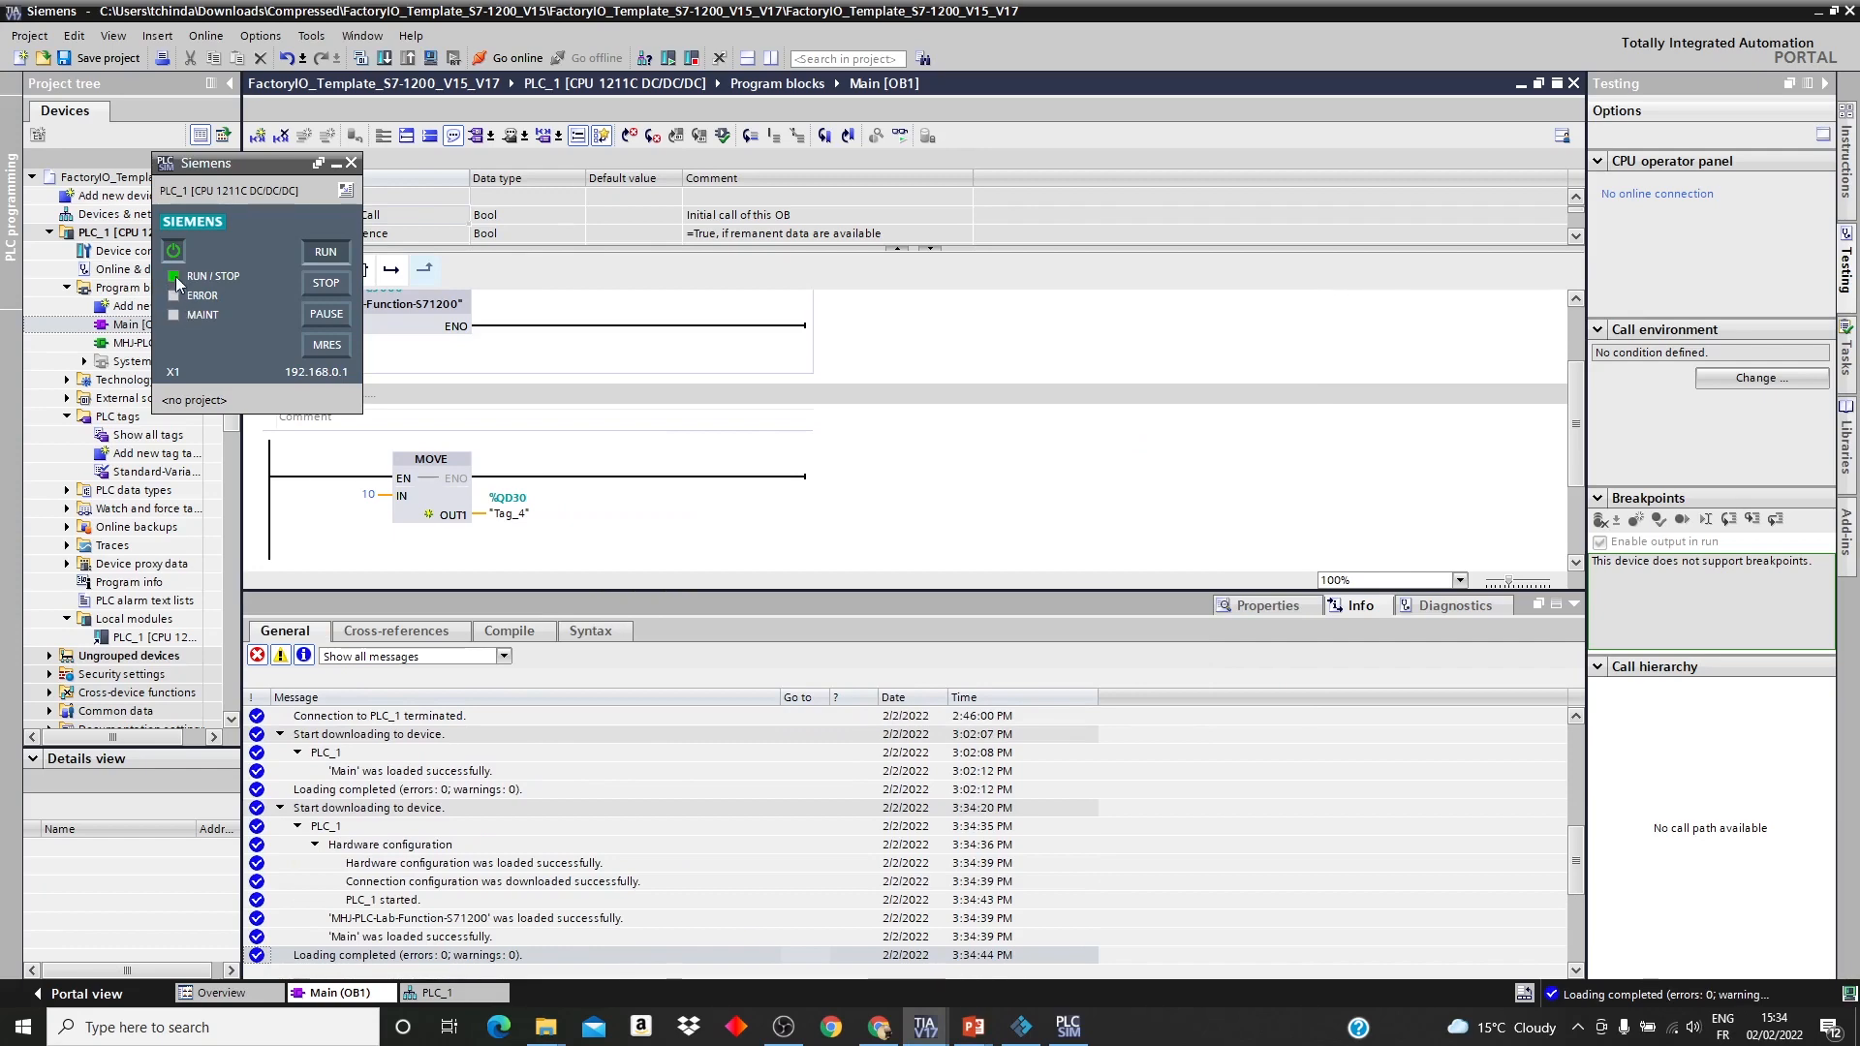
Switch to Factory IO, choose the Siemens S7-PLCSIM driver, review its configuration, and connect to the simulated PLC.
{"action": "left_click", "coordinate": [1022, 1028]}
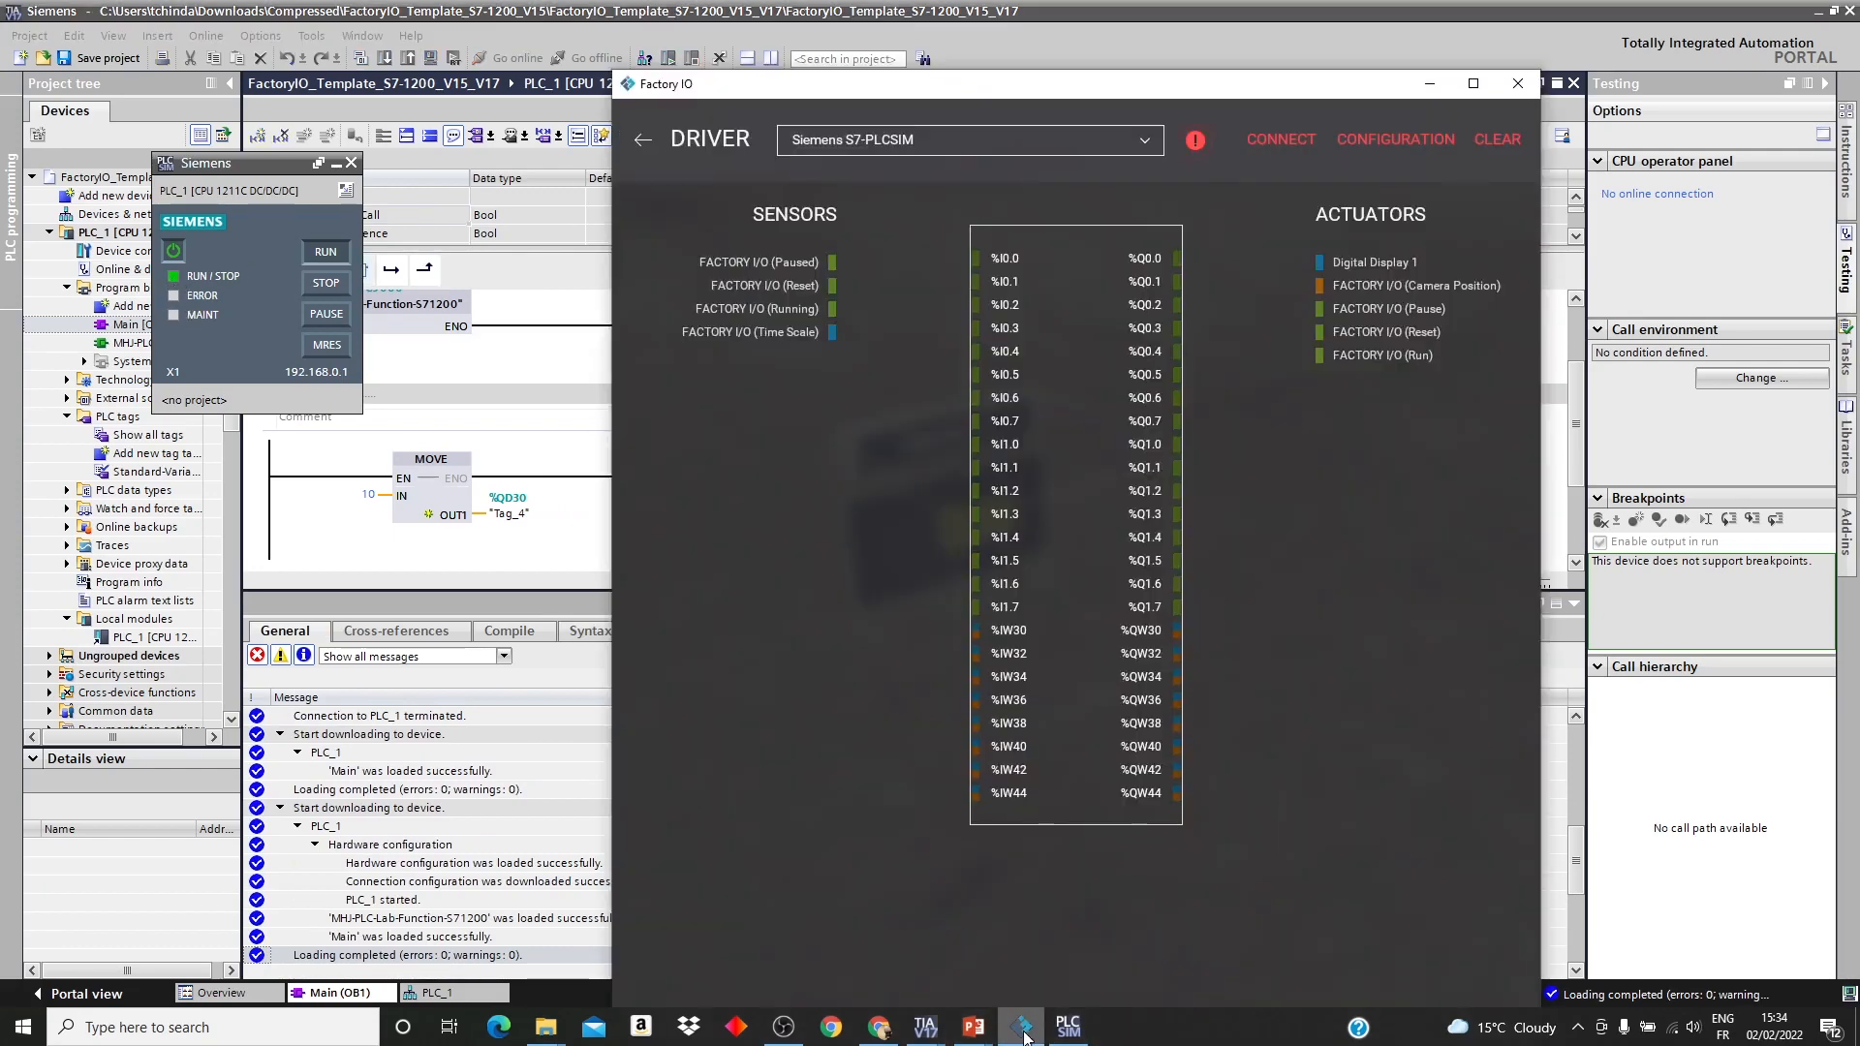
{"action": "left_click", "coordinate": [916, 141]}
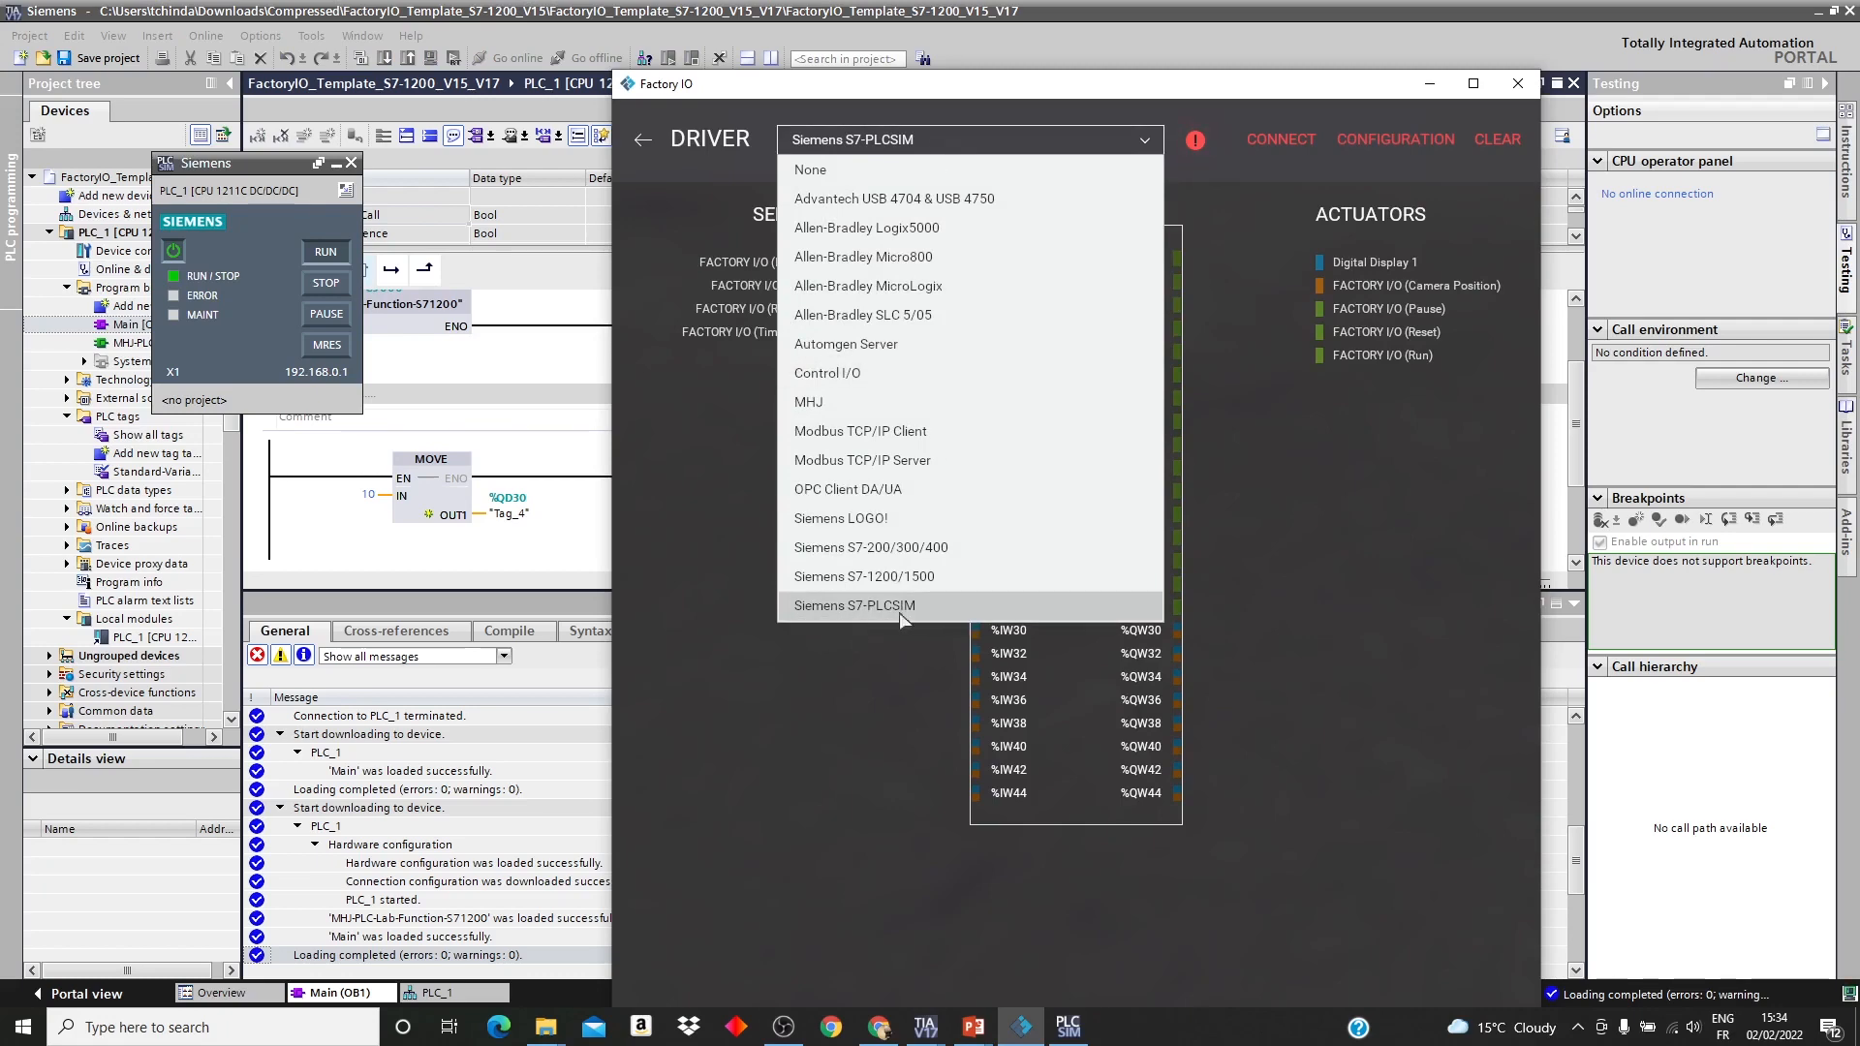
{"action": "left_click", "coordinate": [960, 614]}
{"action": "left_click", "coordinate": [1374, 136]}
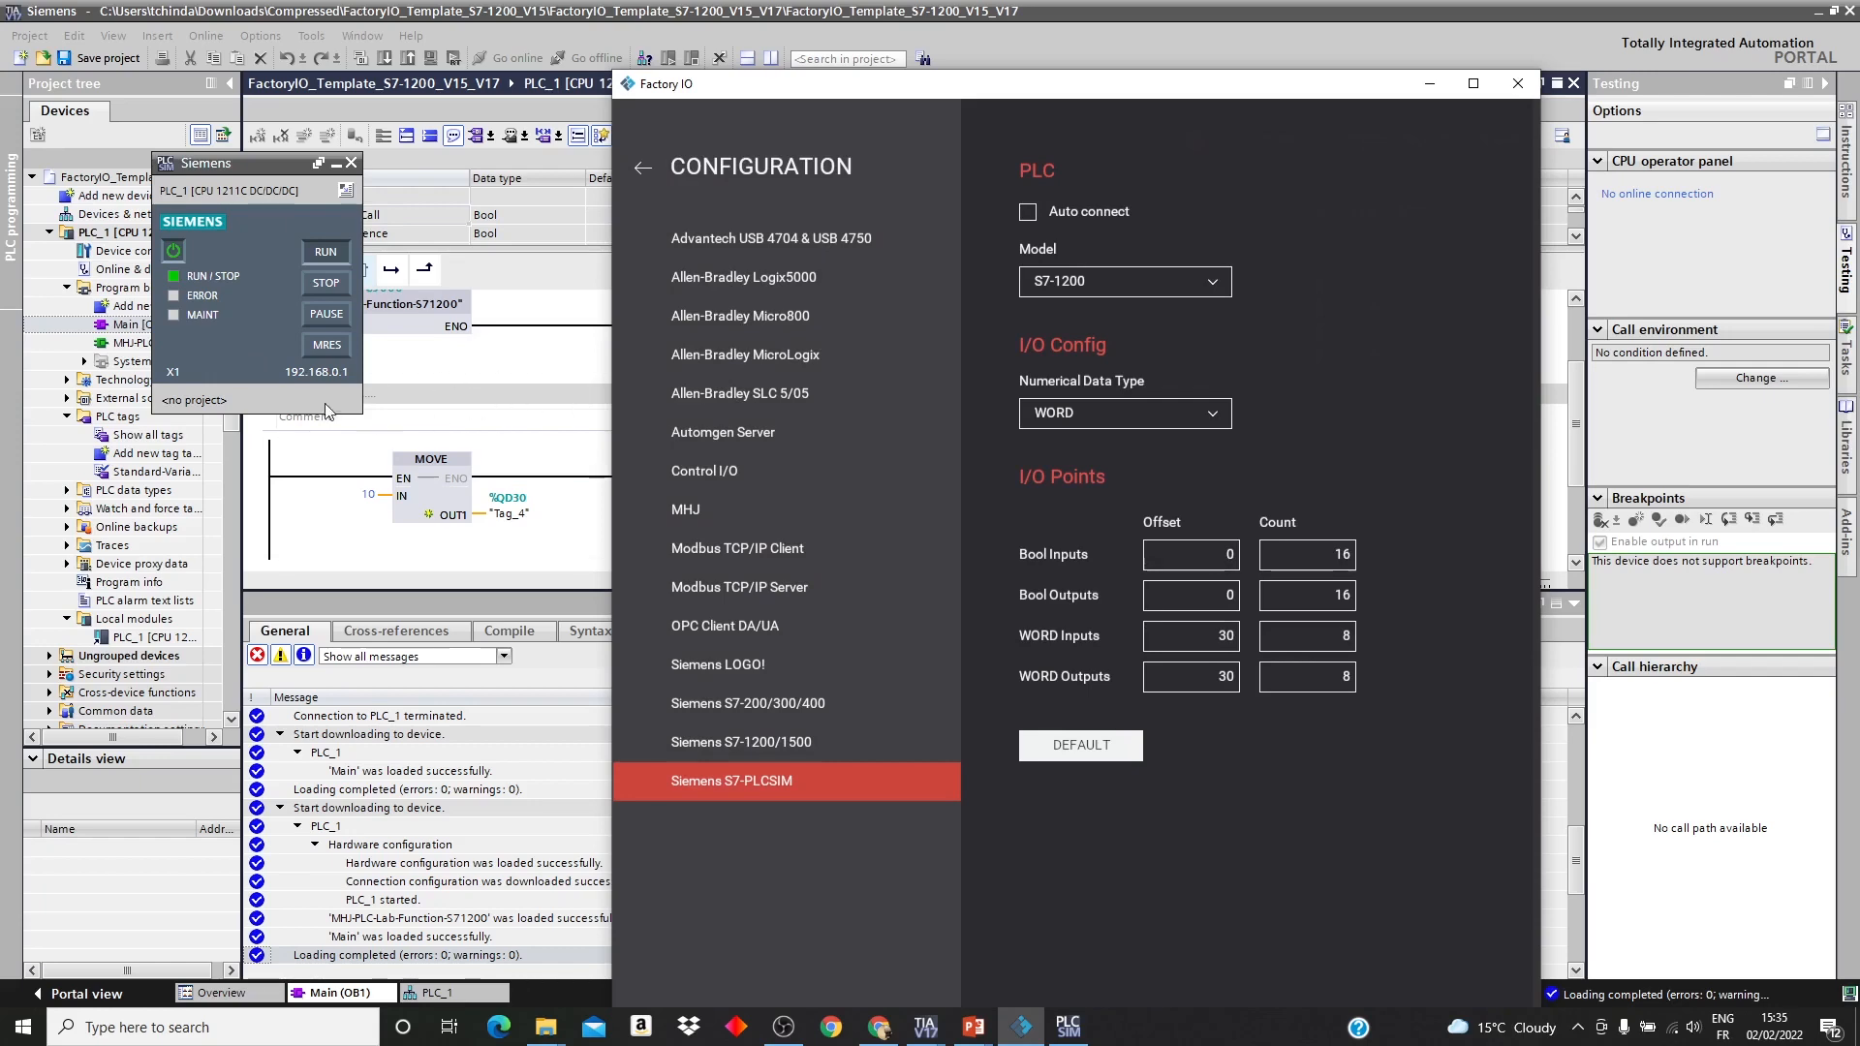
{"action": "left_click", "coordinate": [639, 171]}
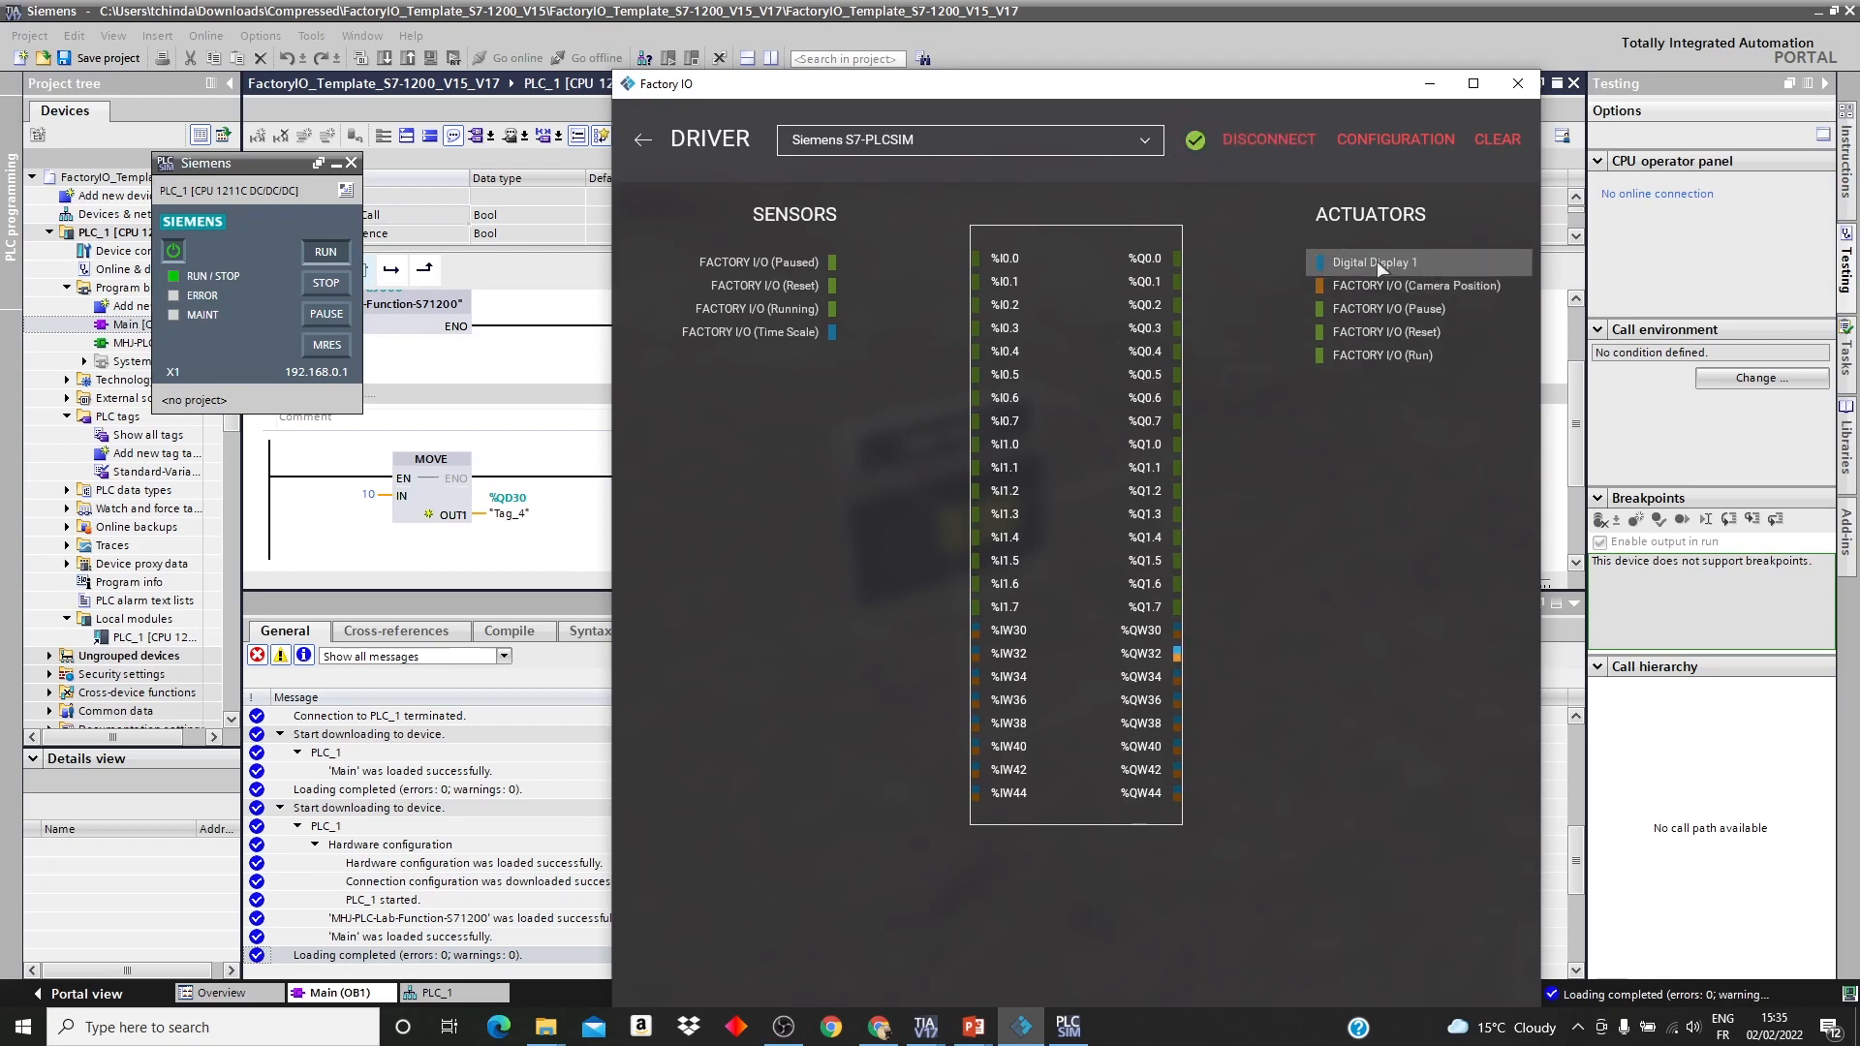
Map Digital Display 1 to output %QW30 and set the driver's numerical data type to DWORD.
{"action": "left_click_drag", "start_coordinate": [1375, 260], "coordinate": [1249, 631]}
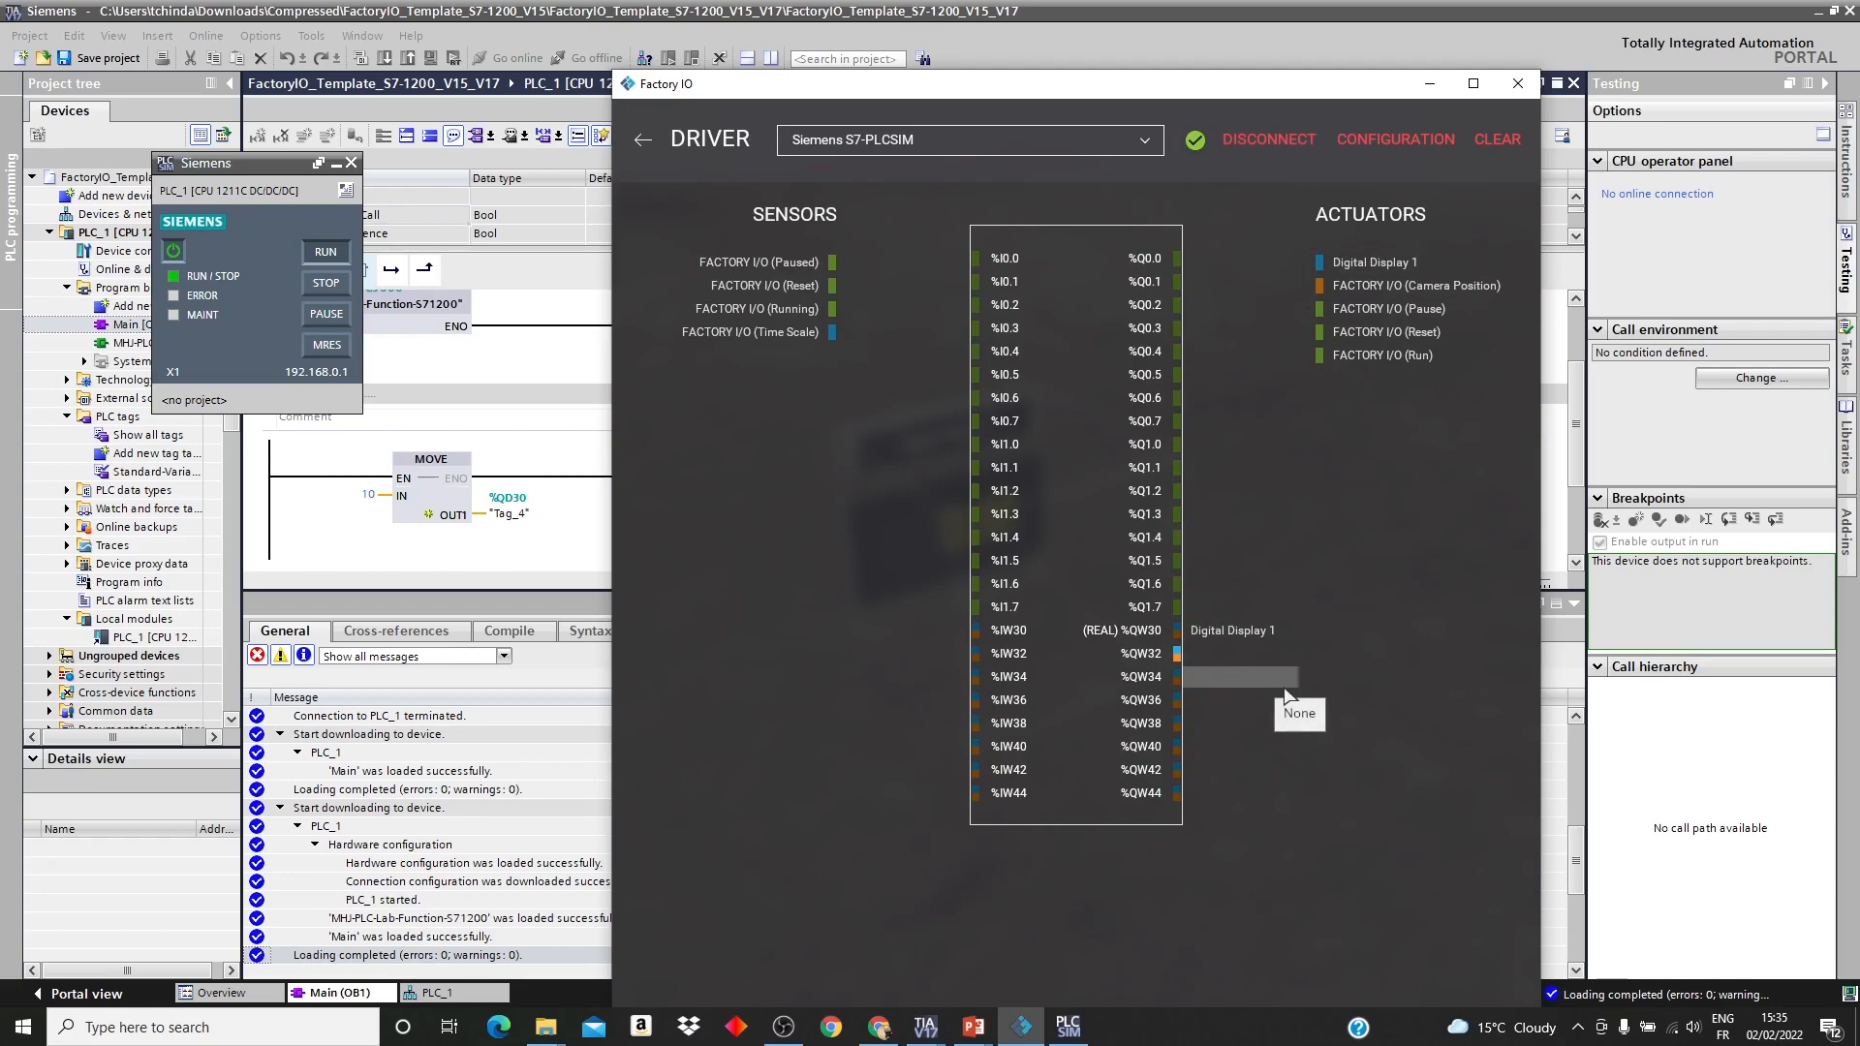
{"action": "left_click", "coordinate": [1439, 143]}
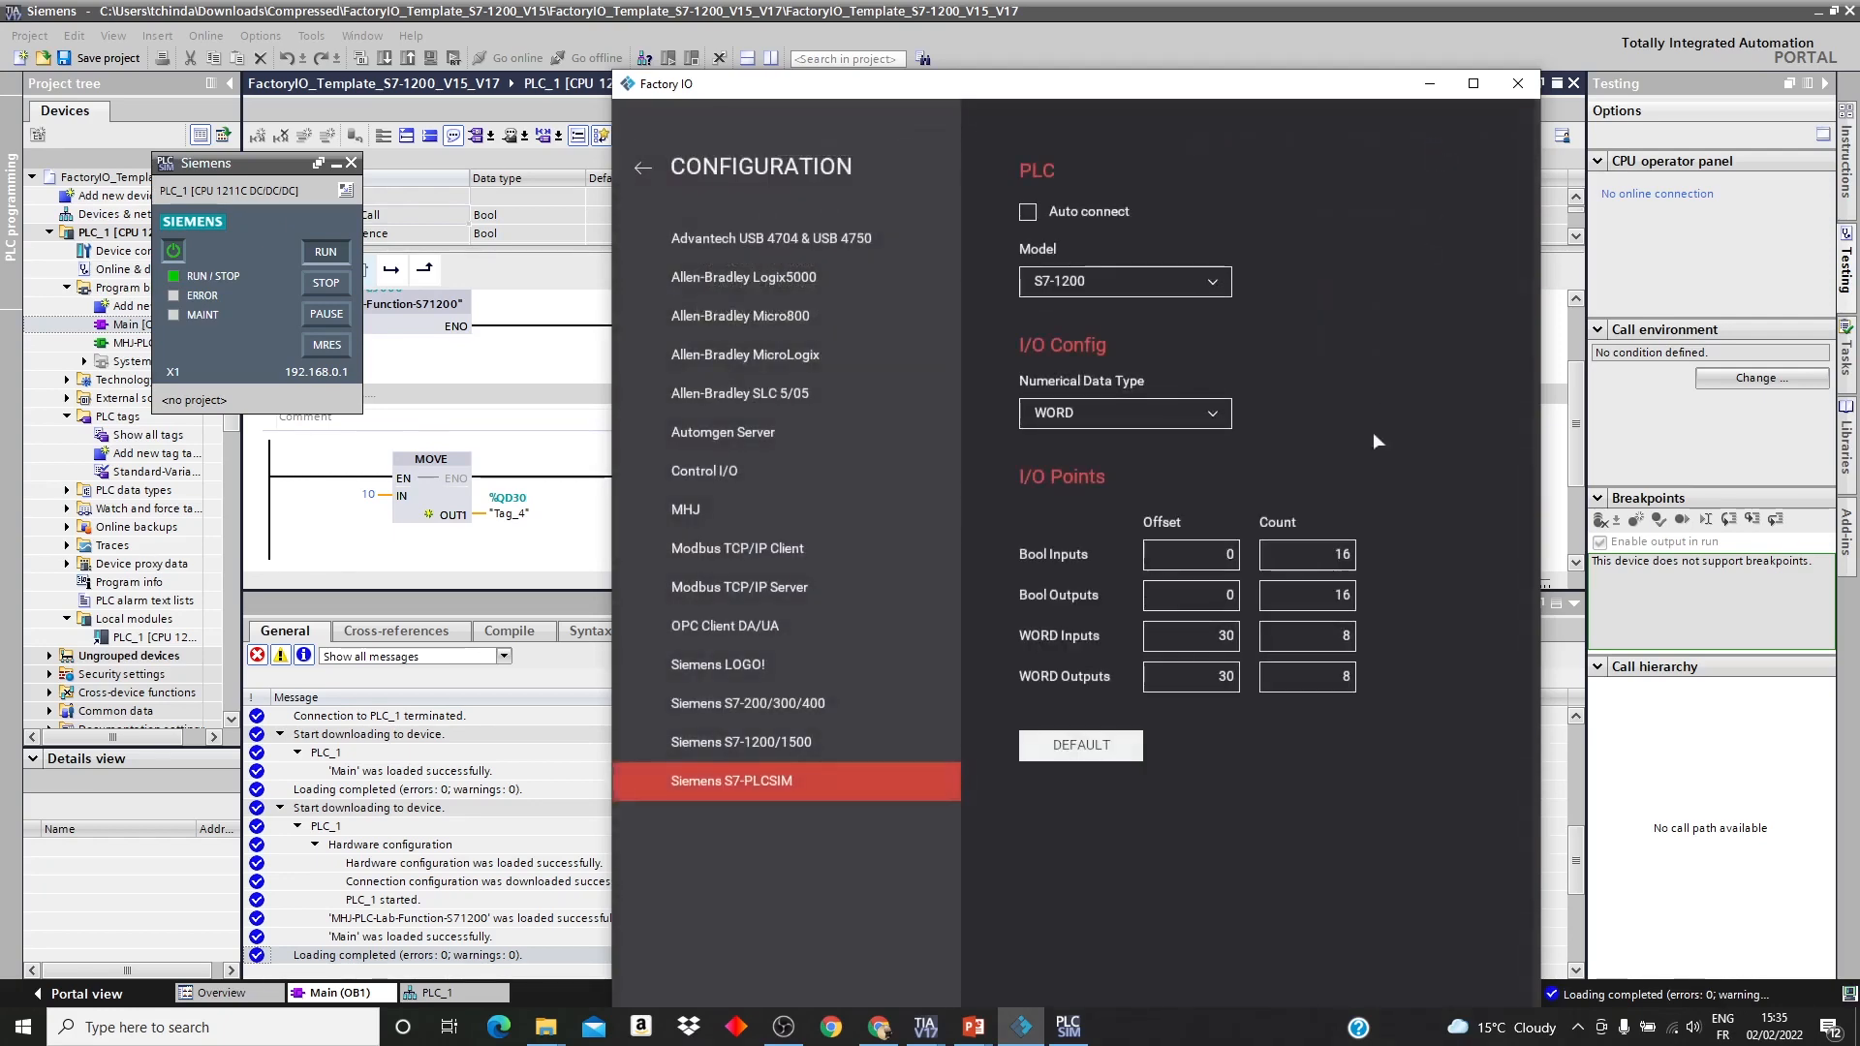
{"action": "left_click", "coordinate": [1150, 415]}
{"action": "left_click", "coordinate": [1114, 460]}
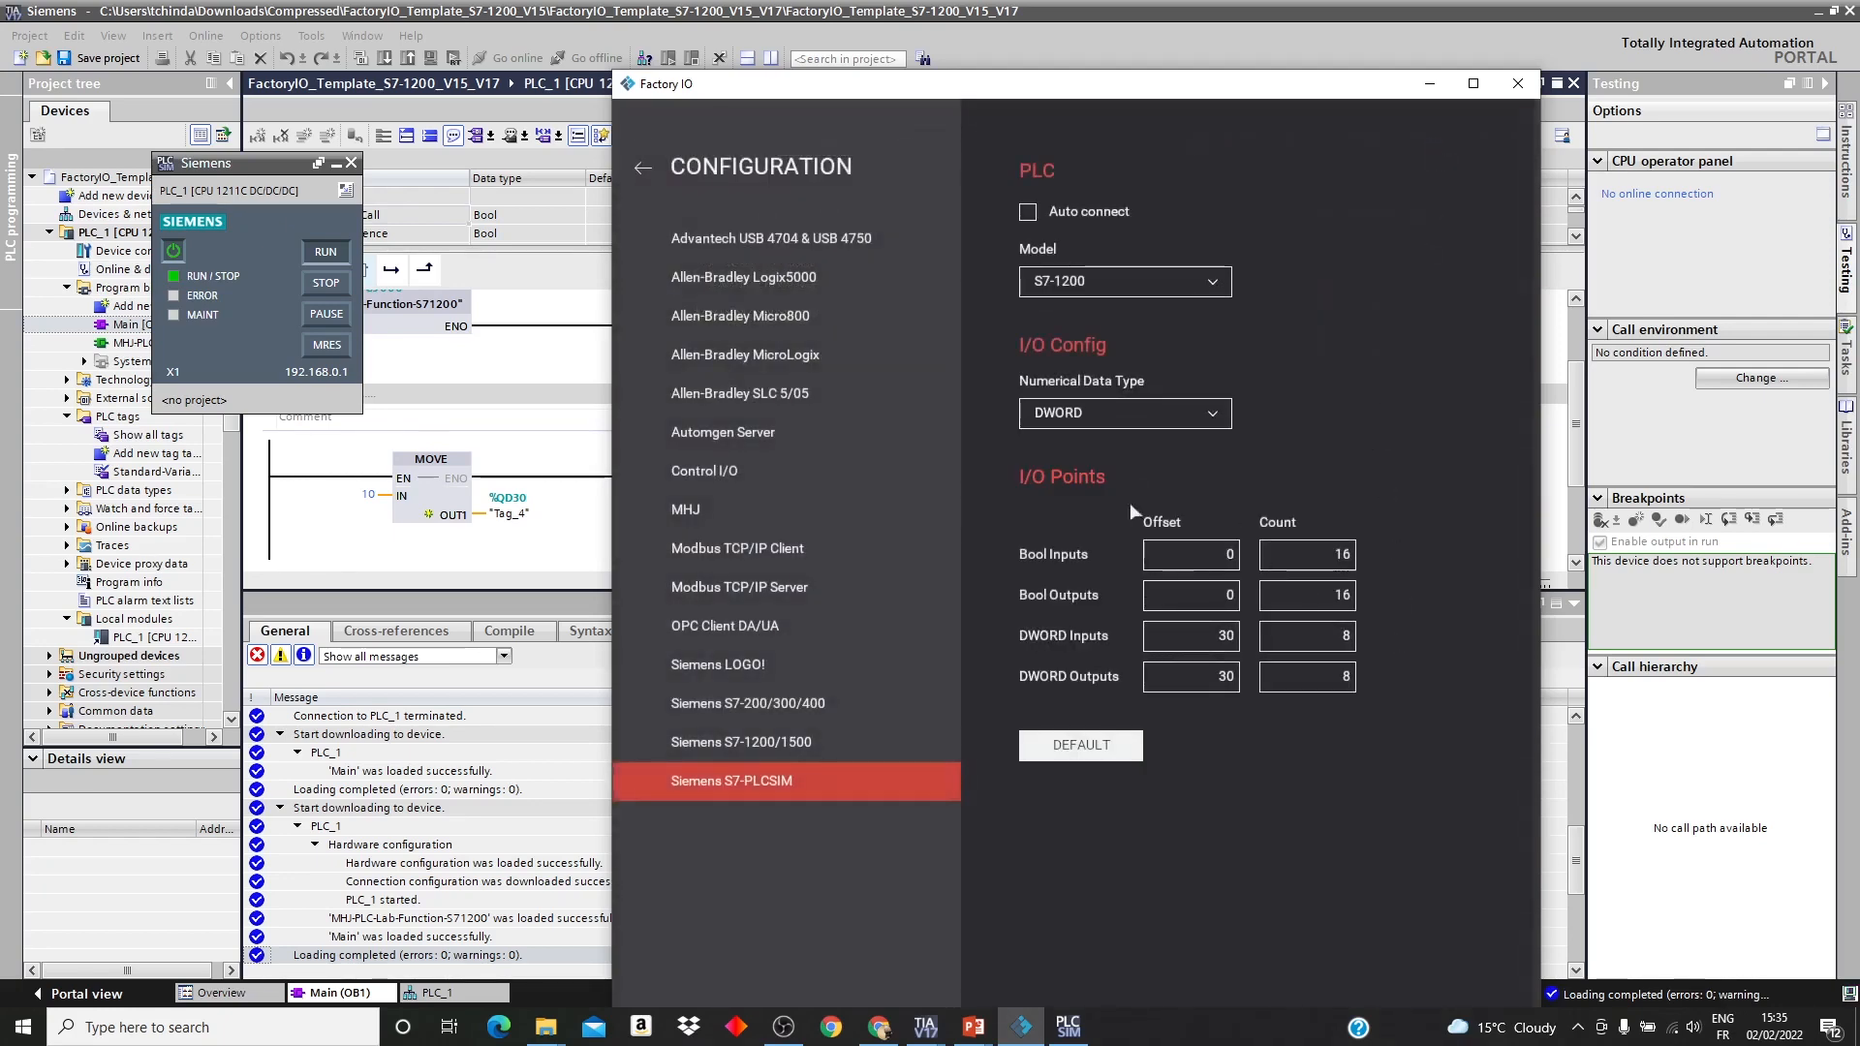
{"action": "left_click", "coordinate": [640, 170]}
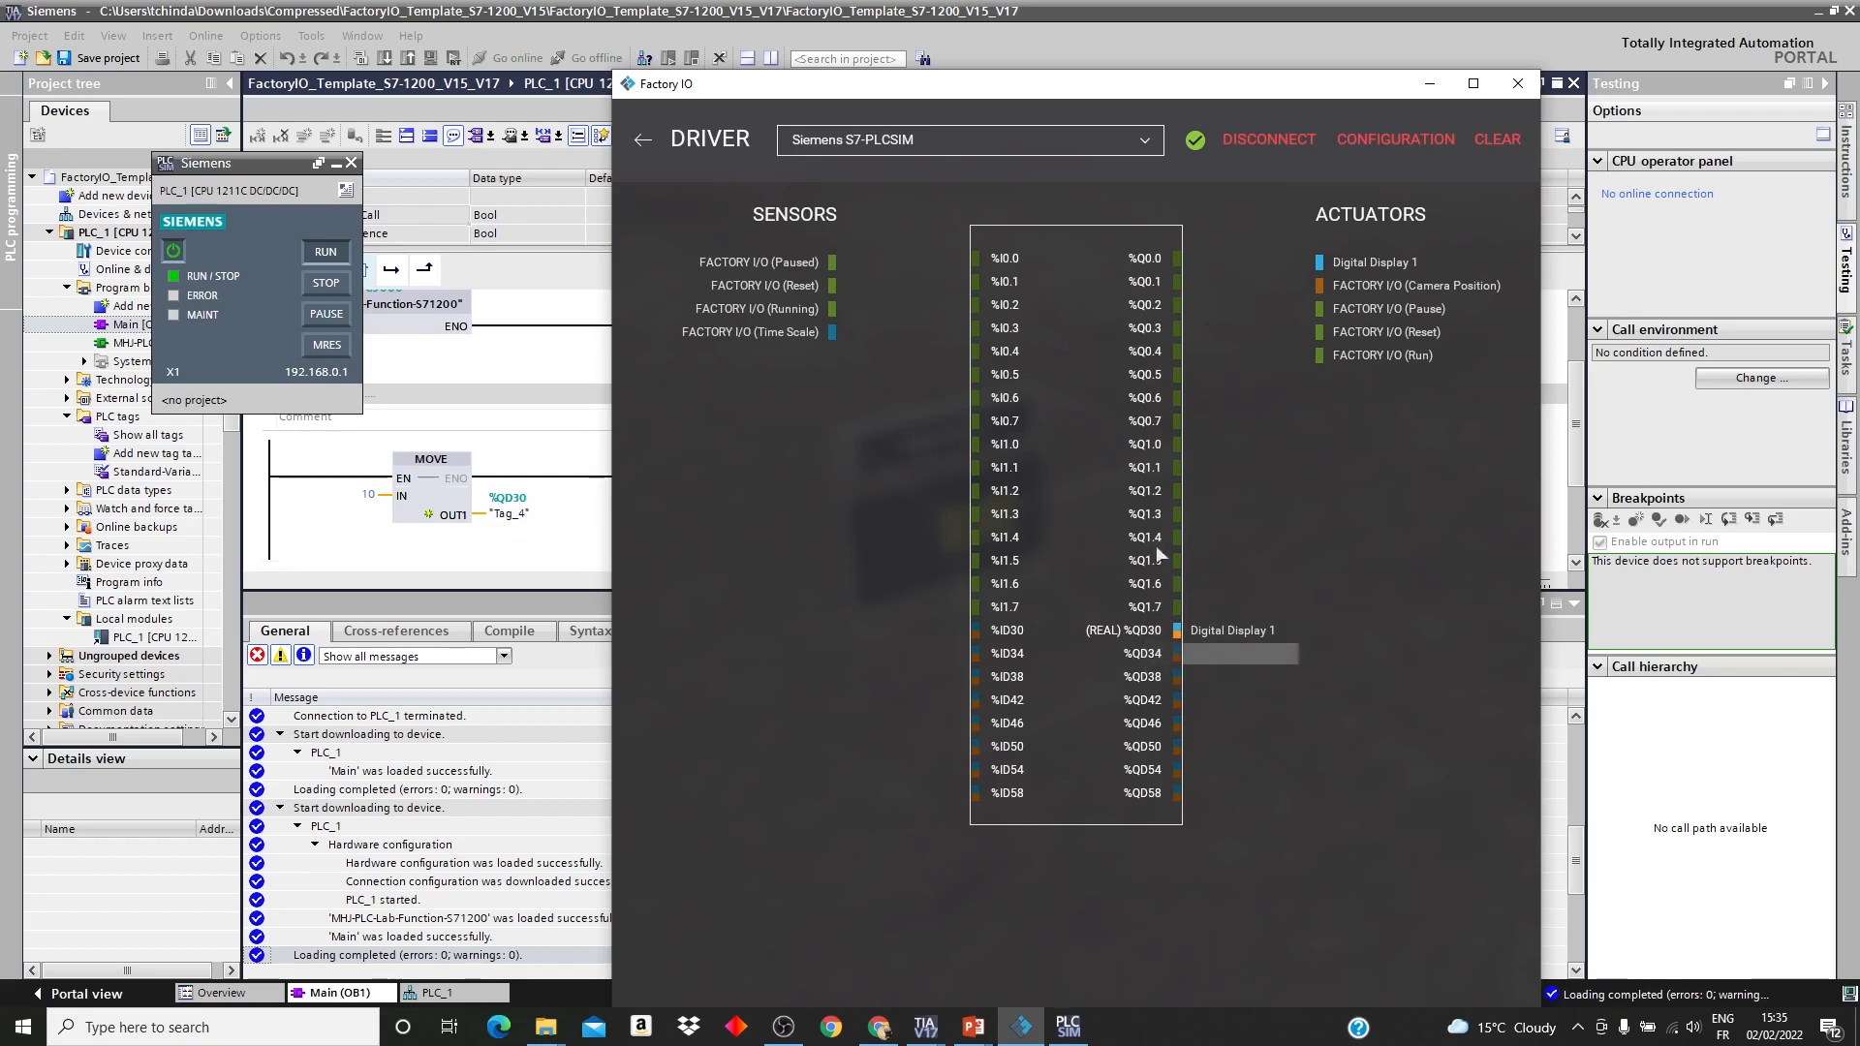
Return to the scene and run the Factory IO simulation.
{"action": "left_click", "coordinate": [641, 141]}
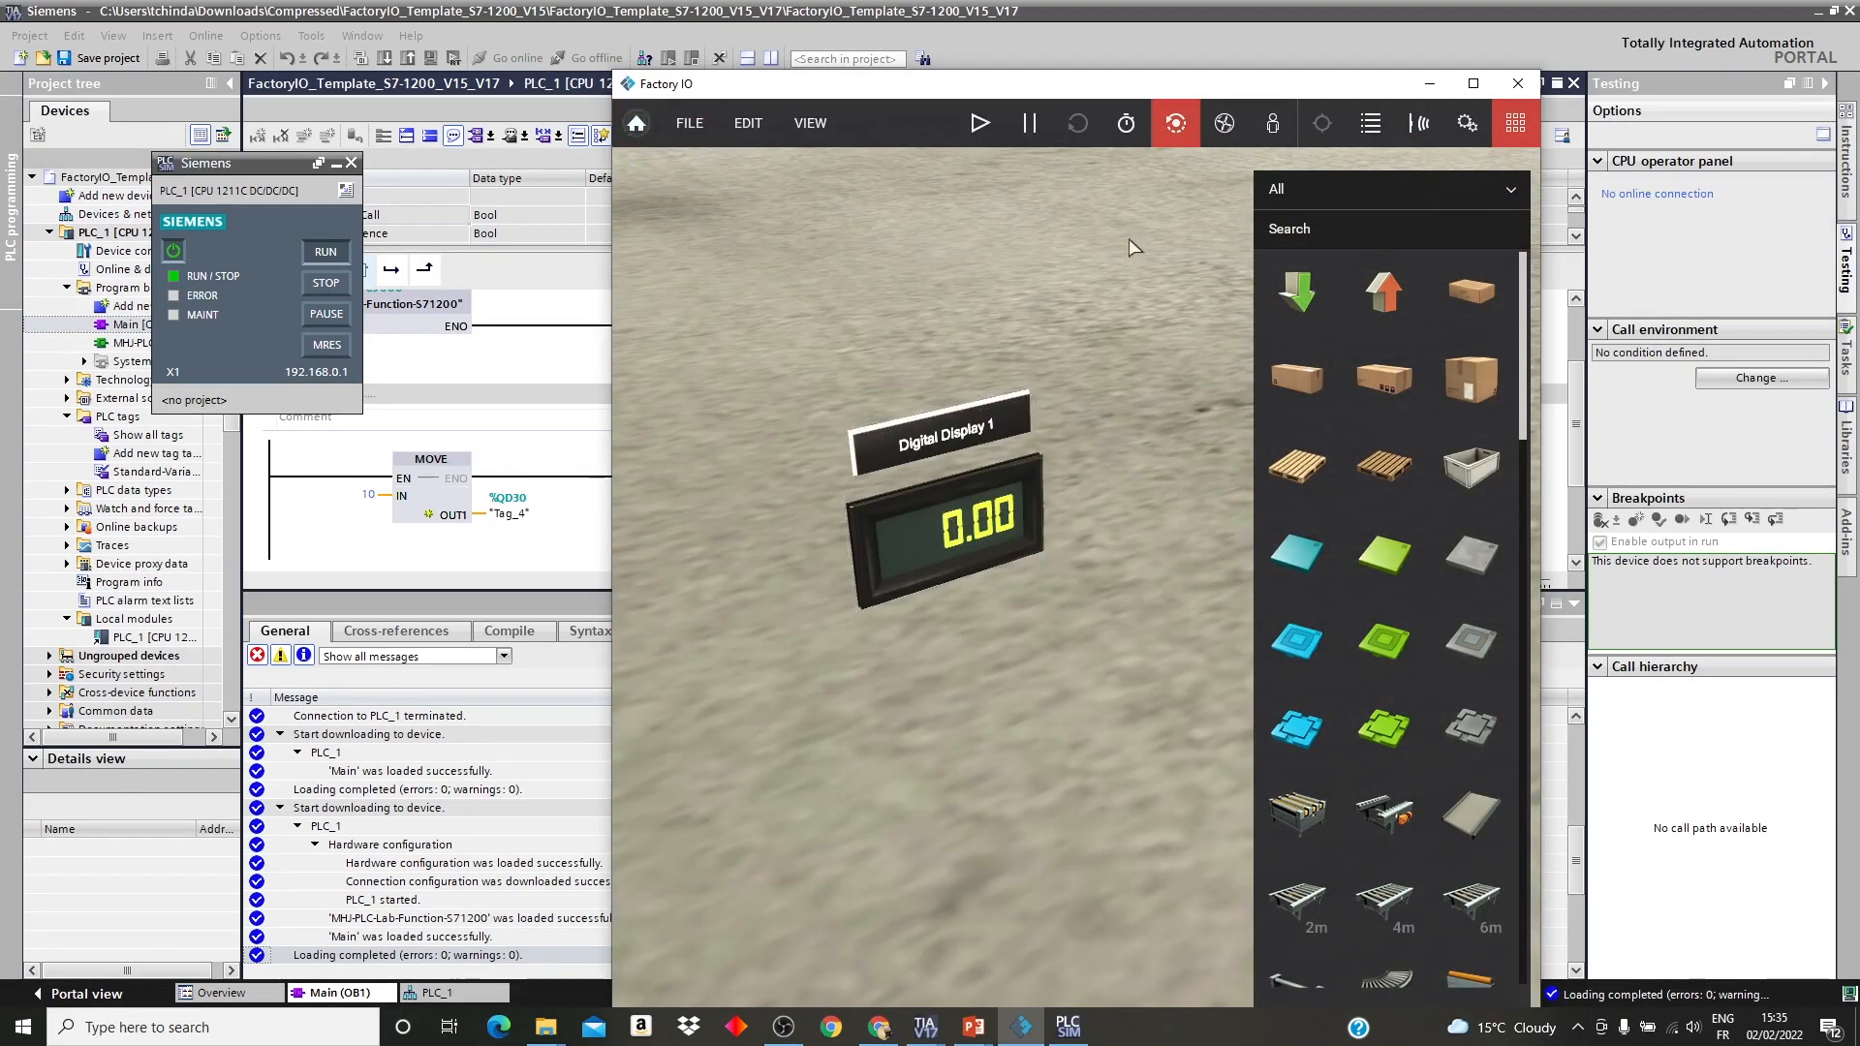
{"action": "left_click", "coordinate": [979, 131]}
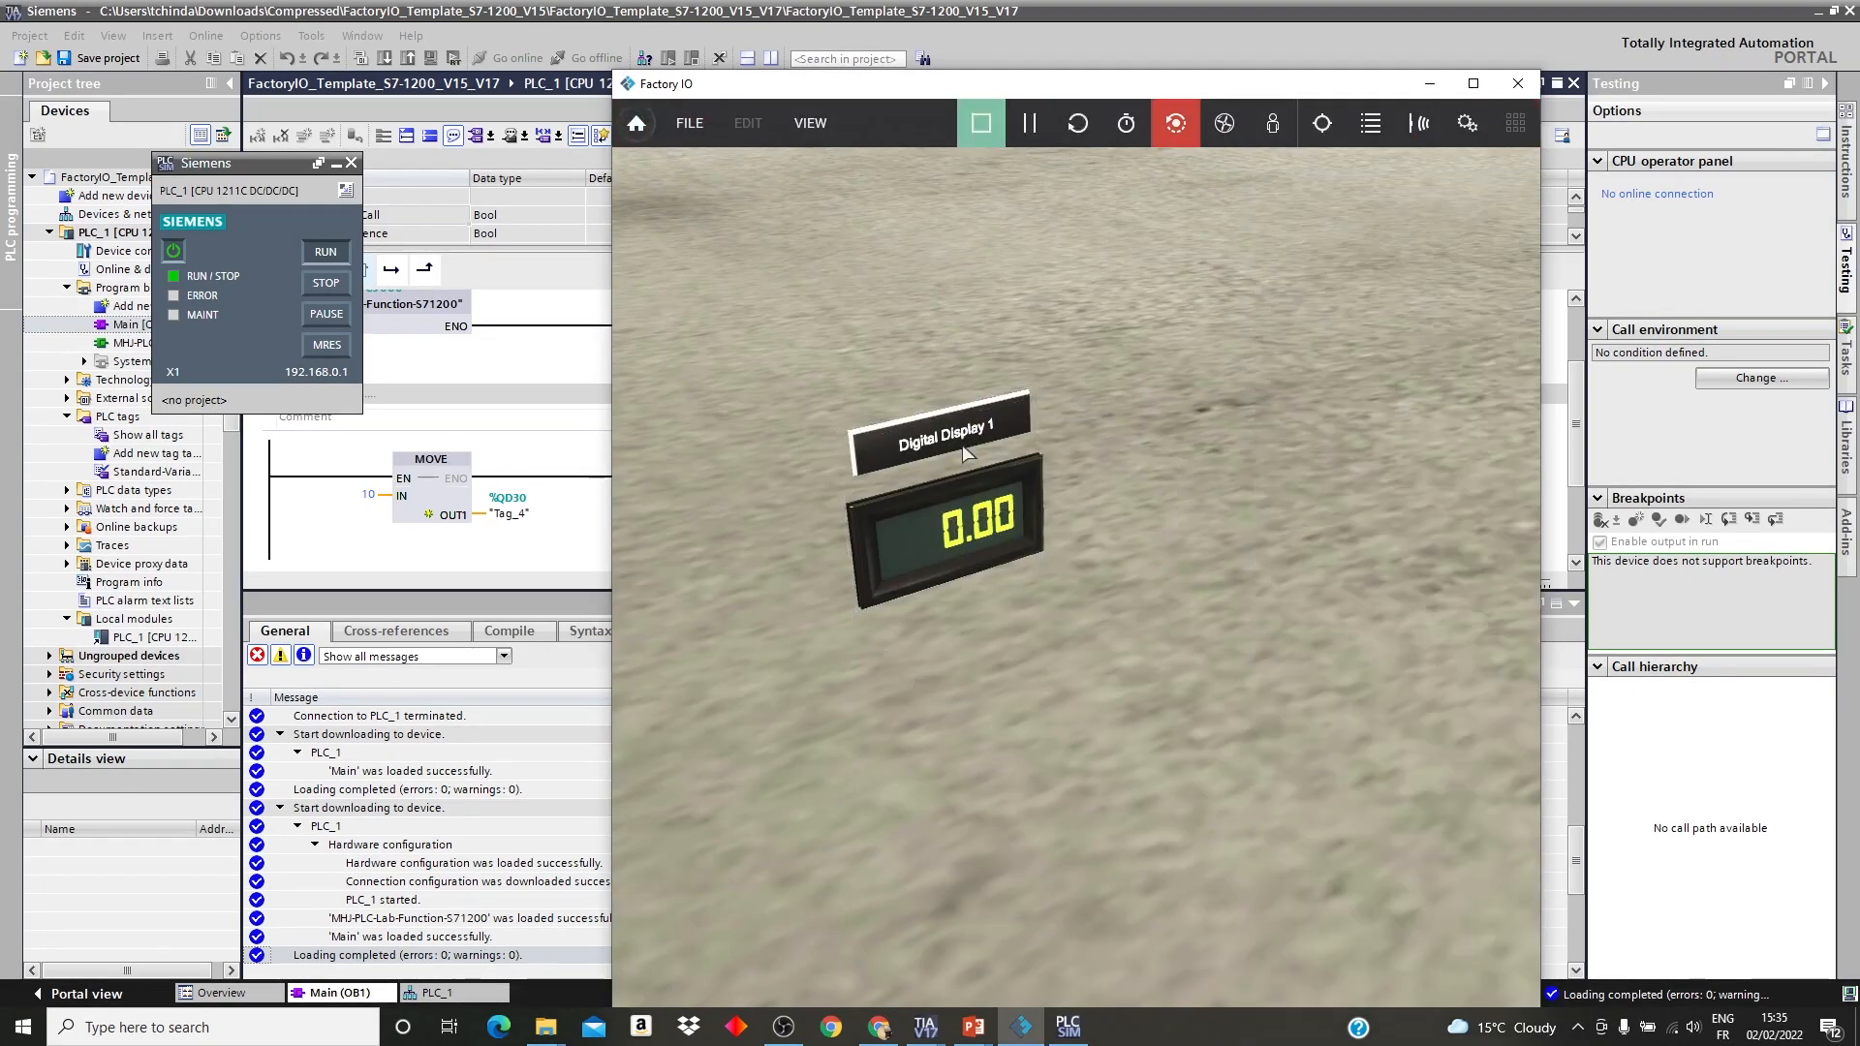
Switch to TIA Portal, turn on monitoring of Main [OB1] with the connection accepted as trusted, and move the PLCSIM window off the networks.
{"action": "left_click", "coordinate": [432, 564]}
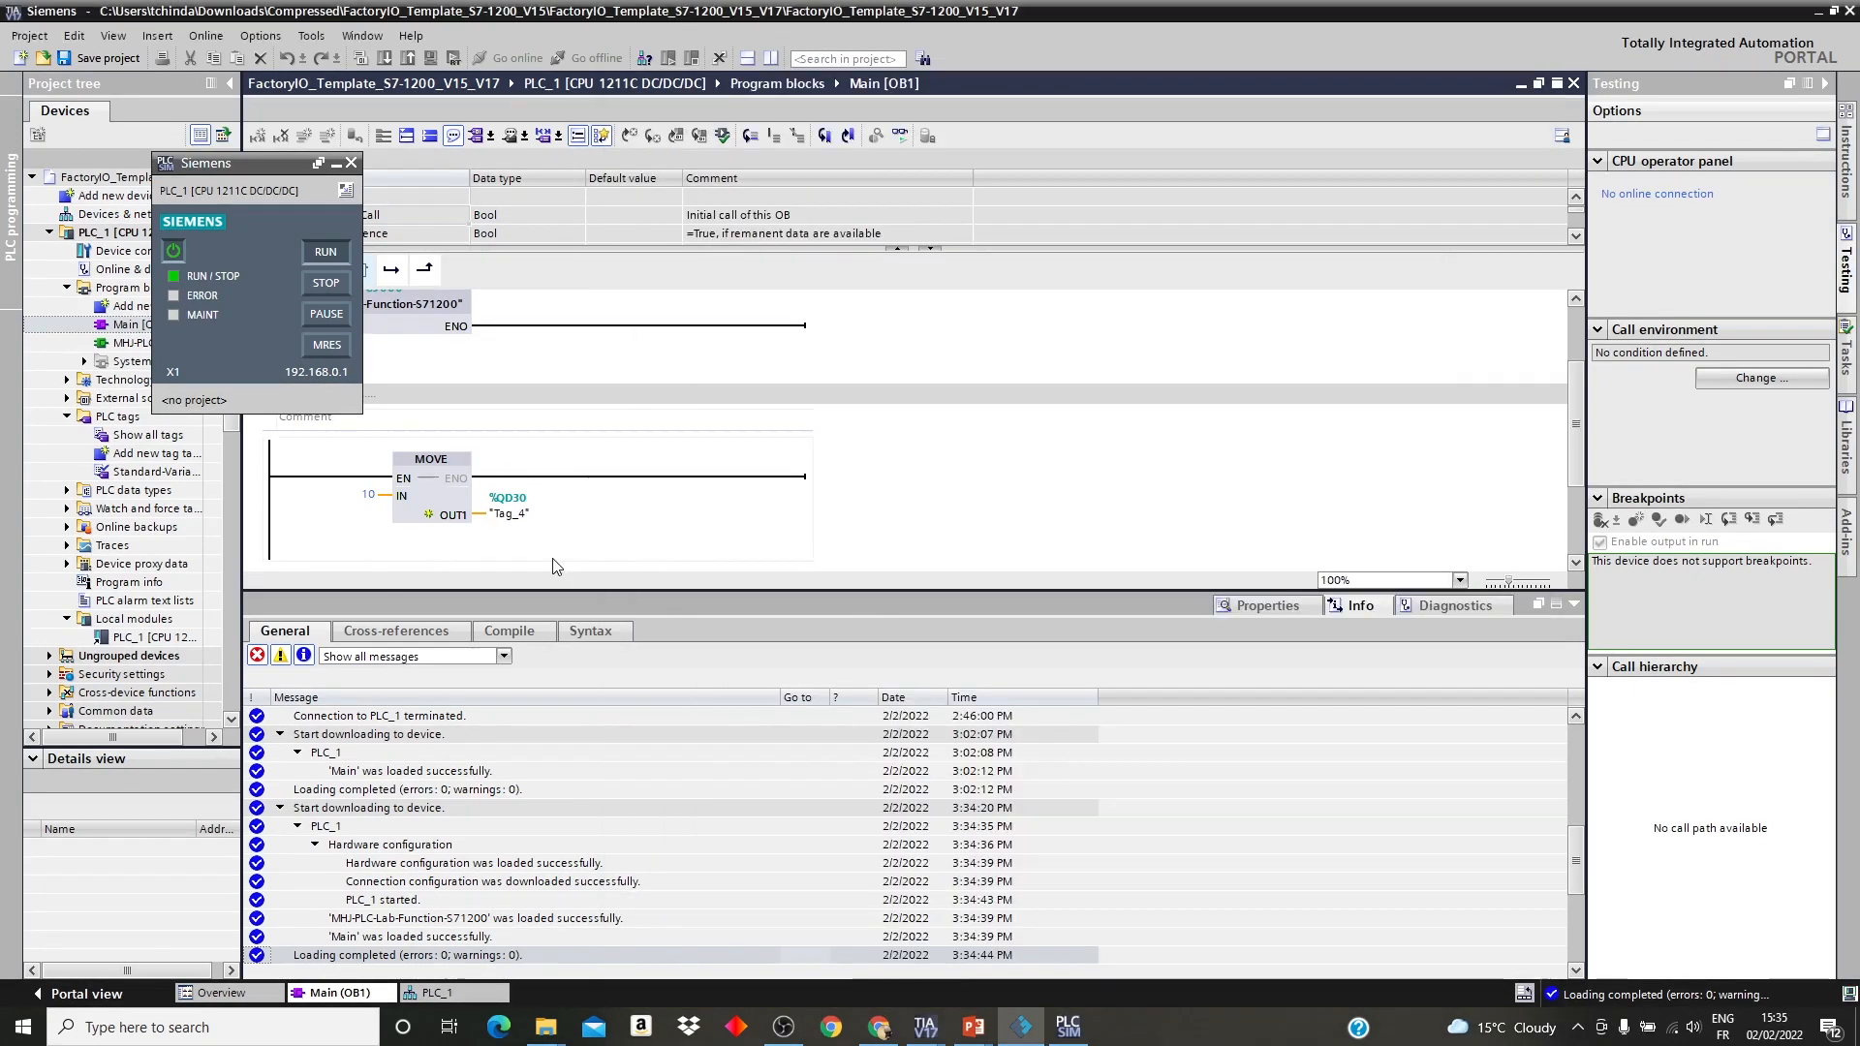
{"action": "left_click", "coordinate": [901, 138]}
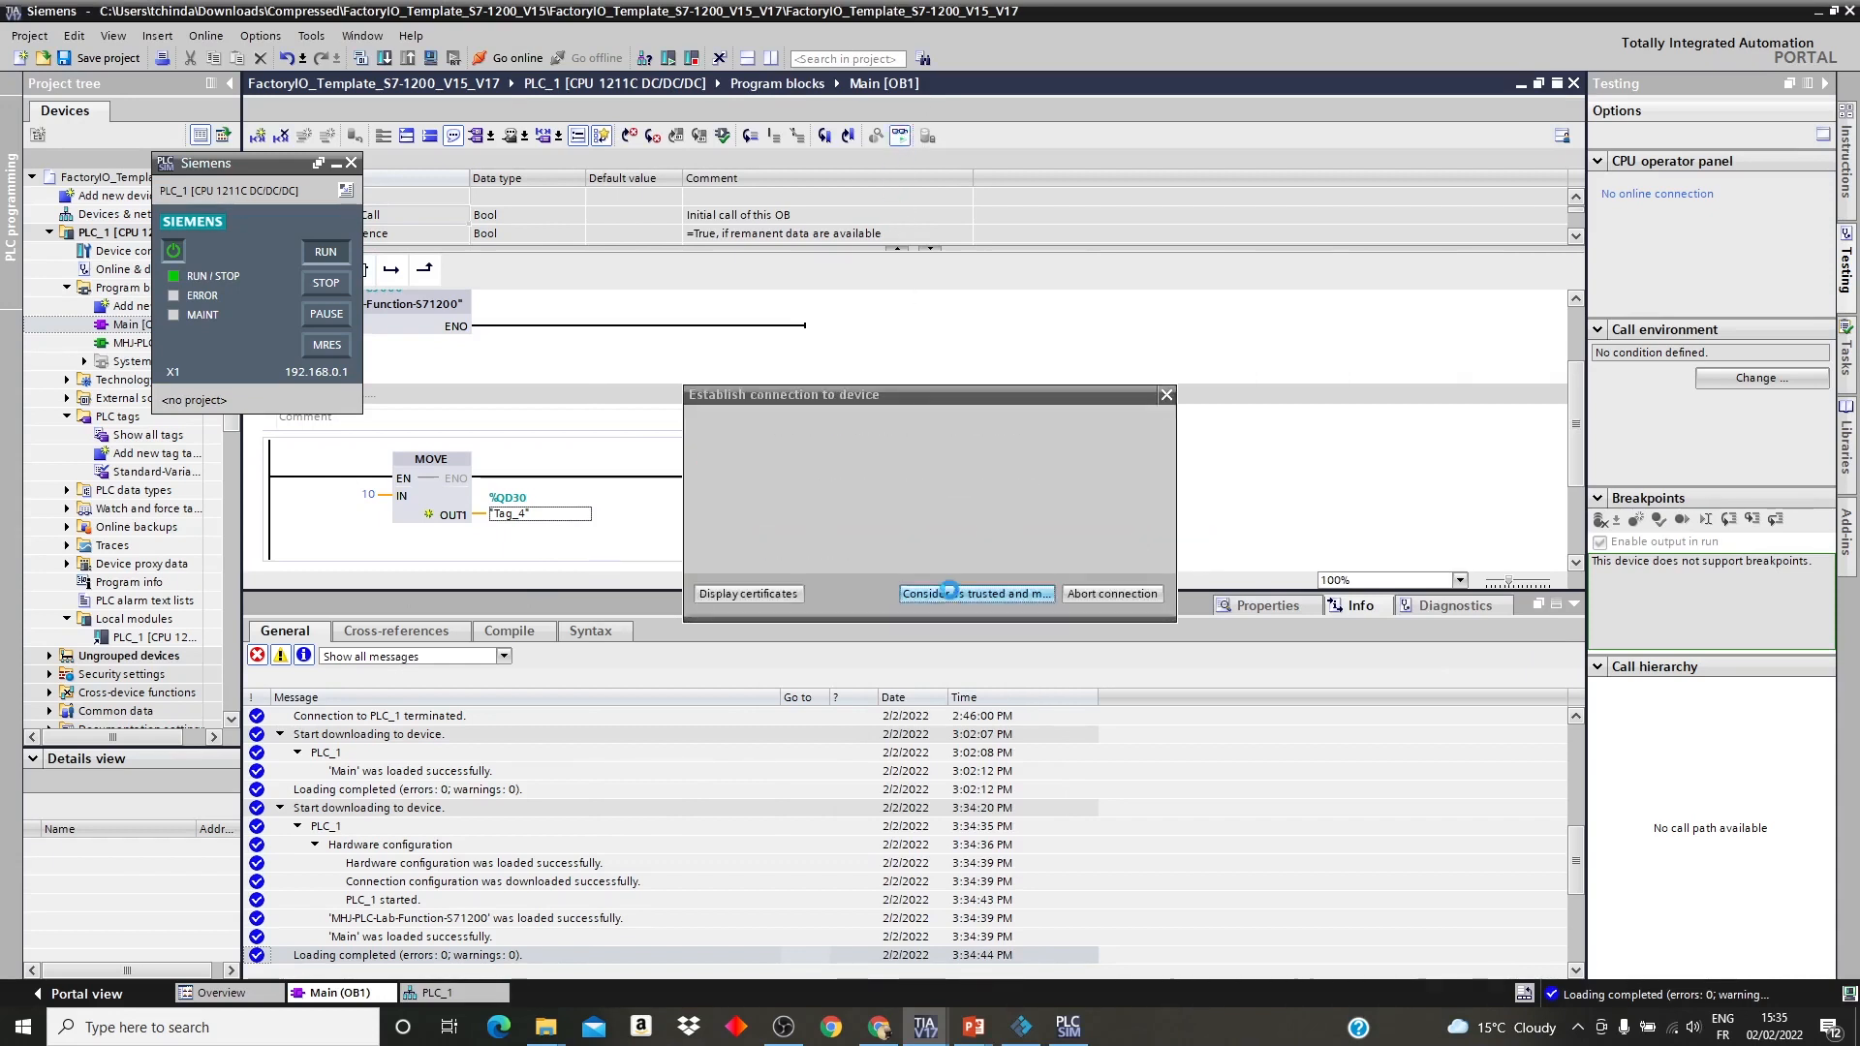
{"action": "left_click", "coordinate": [976, 593]}
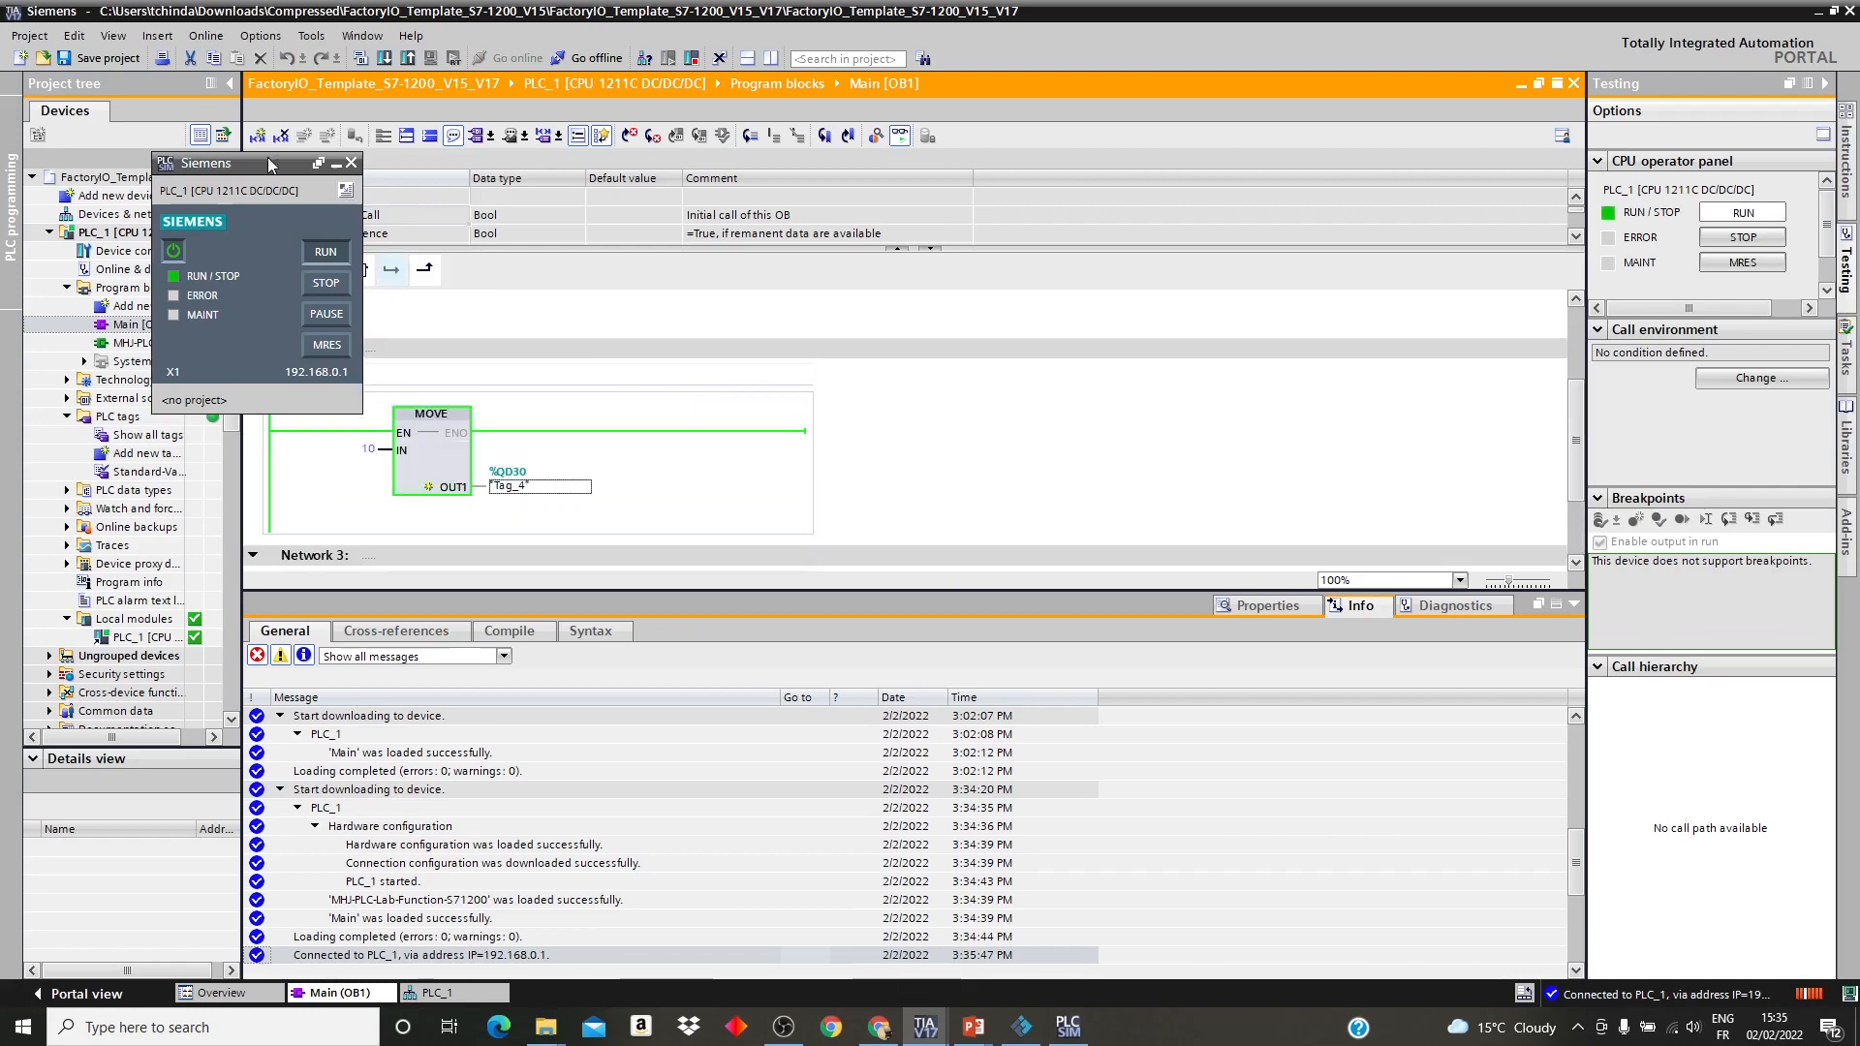
{"action": "left_click_drag", "start_coordinate": [257, 163], "coordinate": [161, 163]}
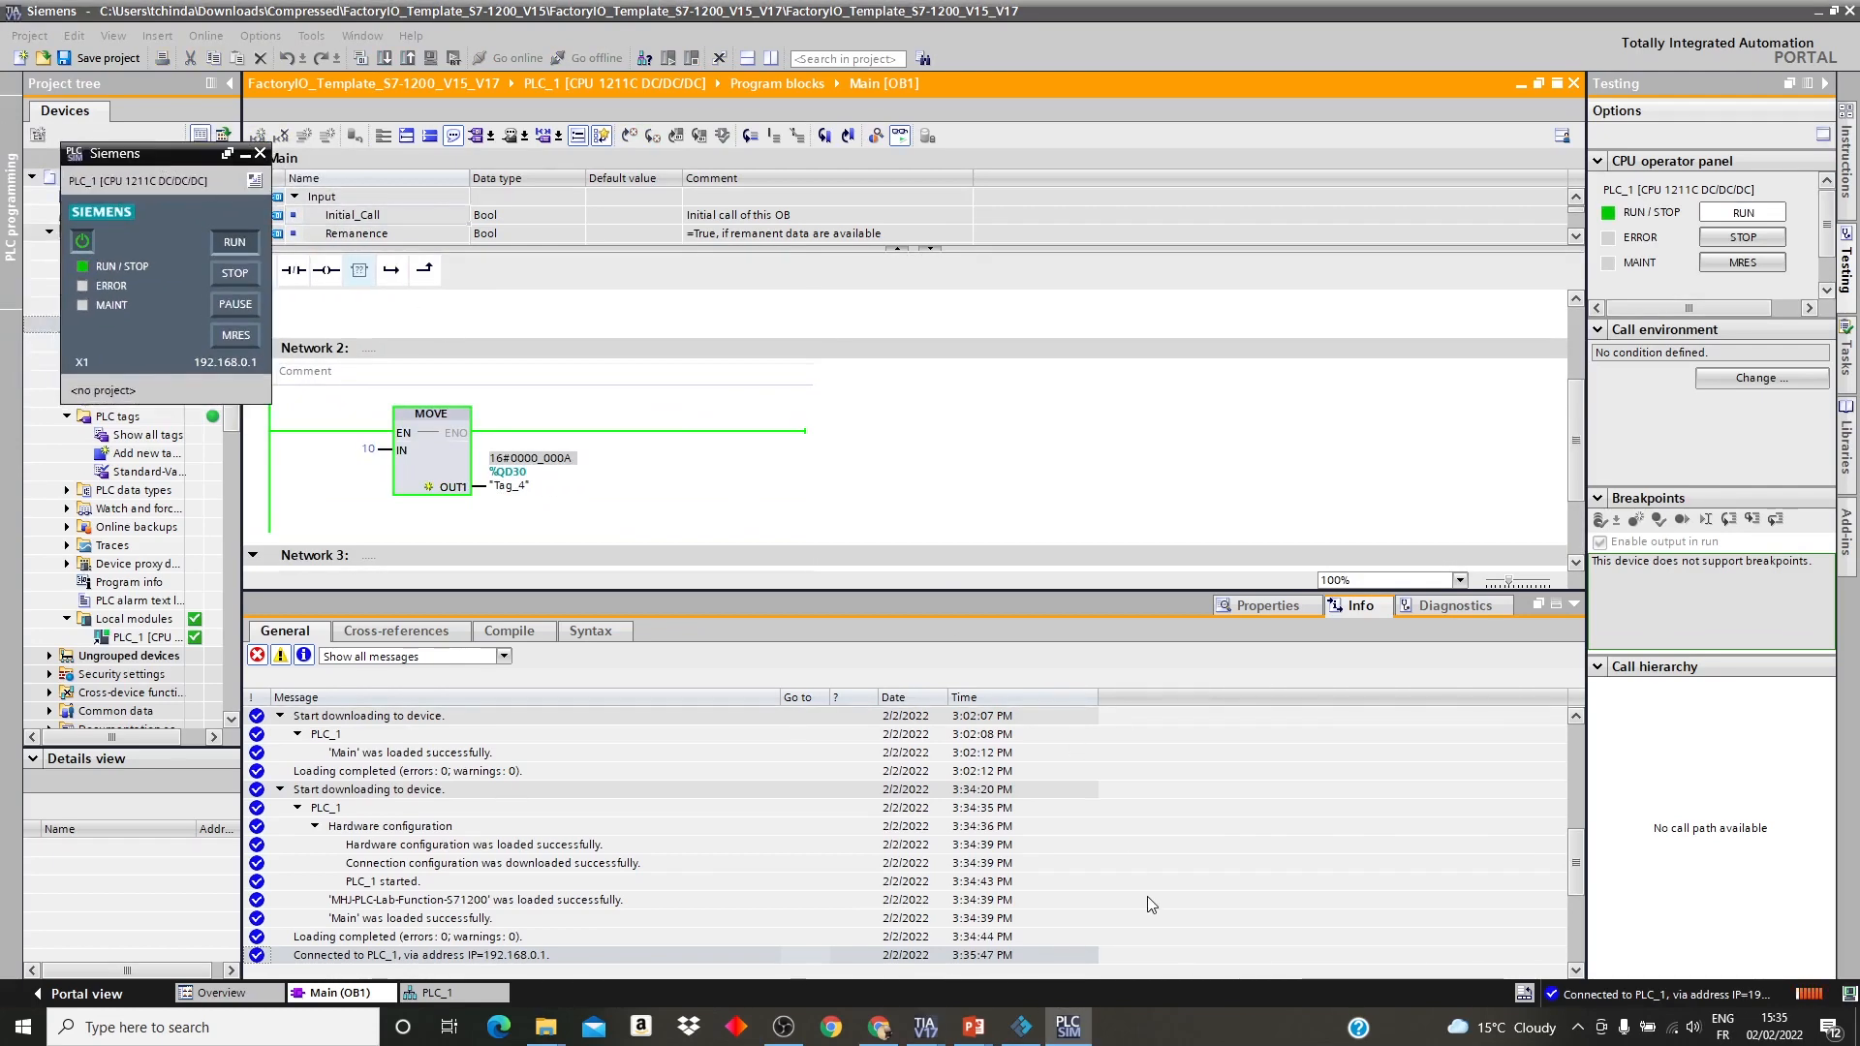
Check the digital display's value in Factory IO, with its window placed clear of the MOVE block.
{"action": "left_click", "coordinate": [1021, 1025]}
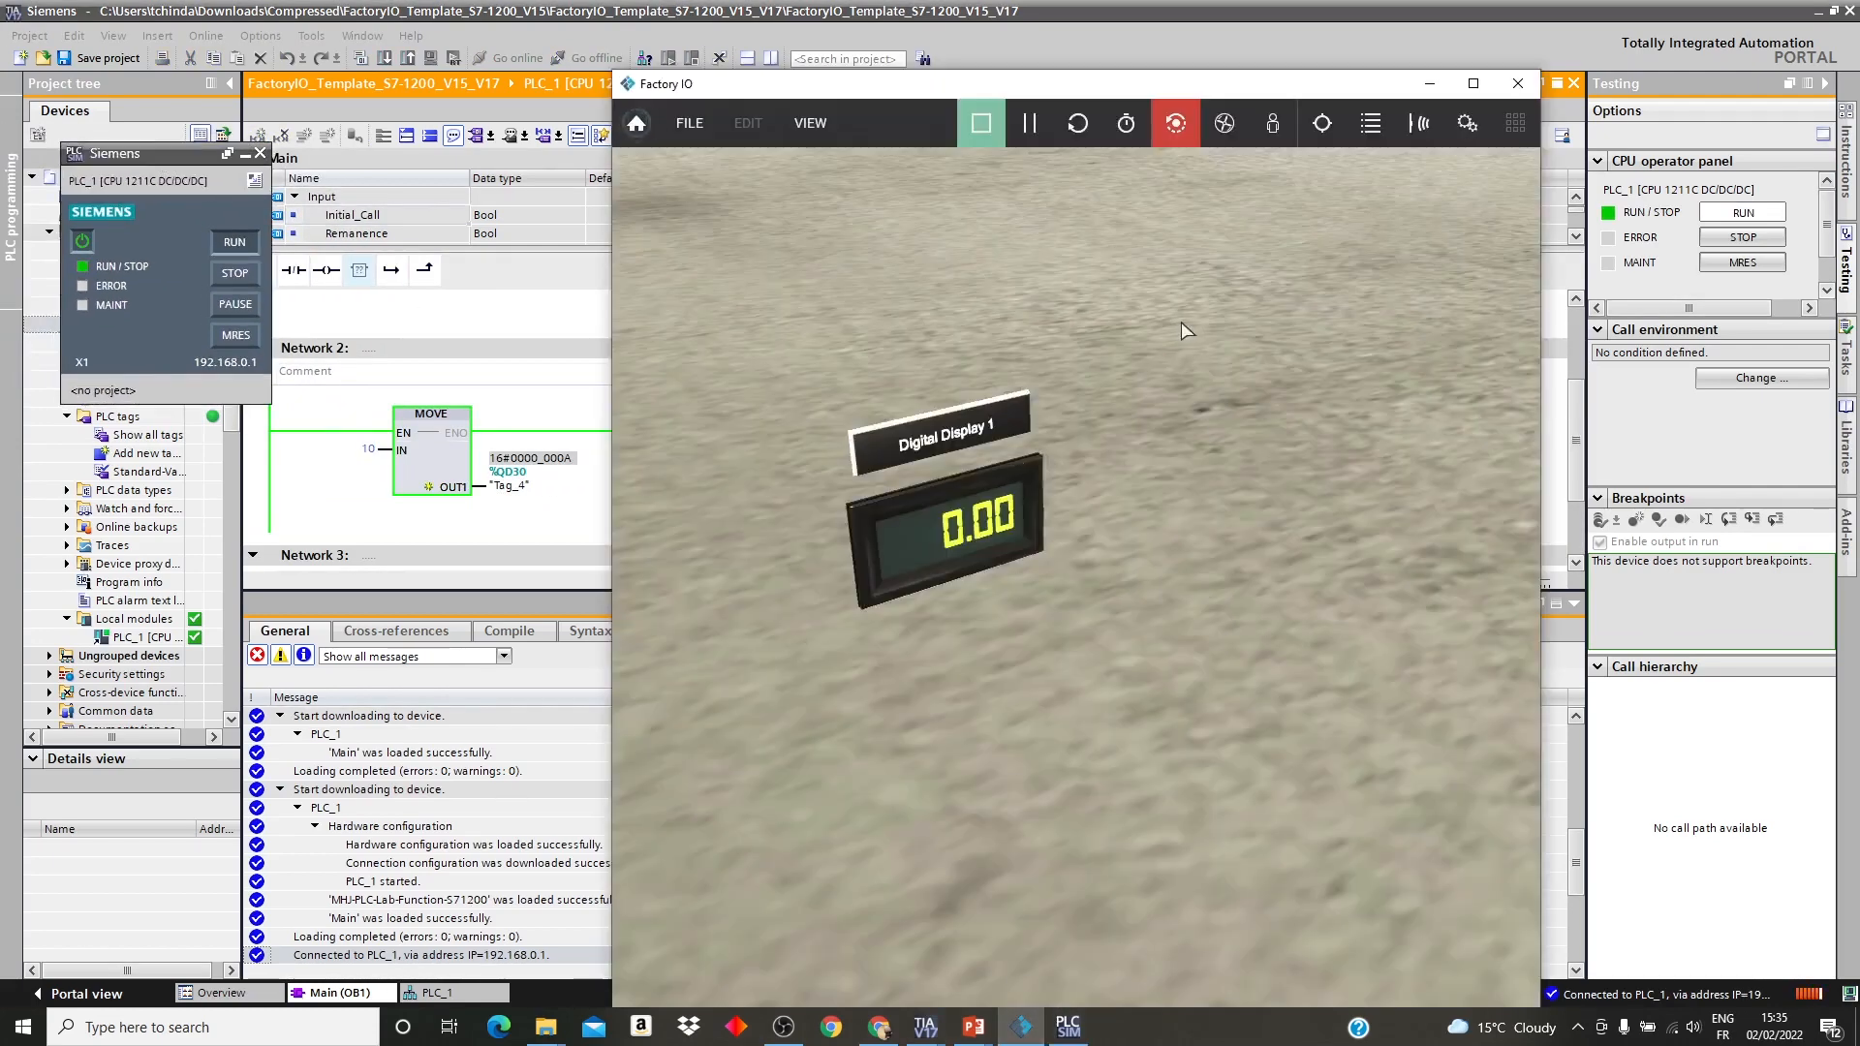
{"action": "scroll", "coordinate": [1182, 325], "scroll_direction": "up", "scroll_amount": 2}
{"action": "scroll", "coordinate": [1187, 361], "scroll_direction": "down", "scroll_amount": 4}
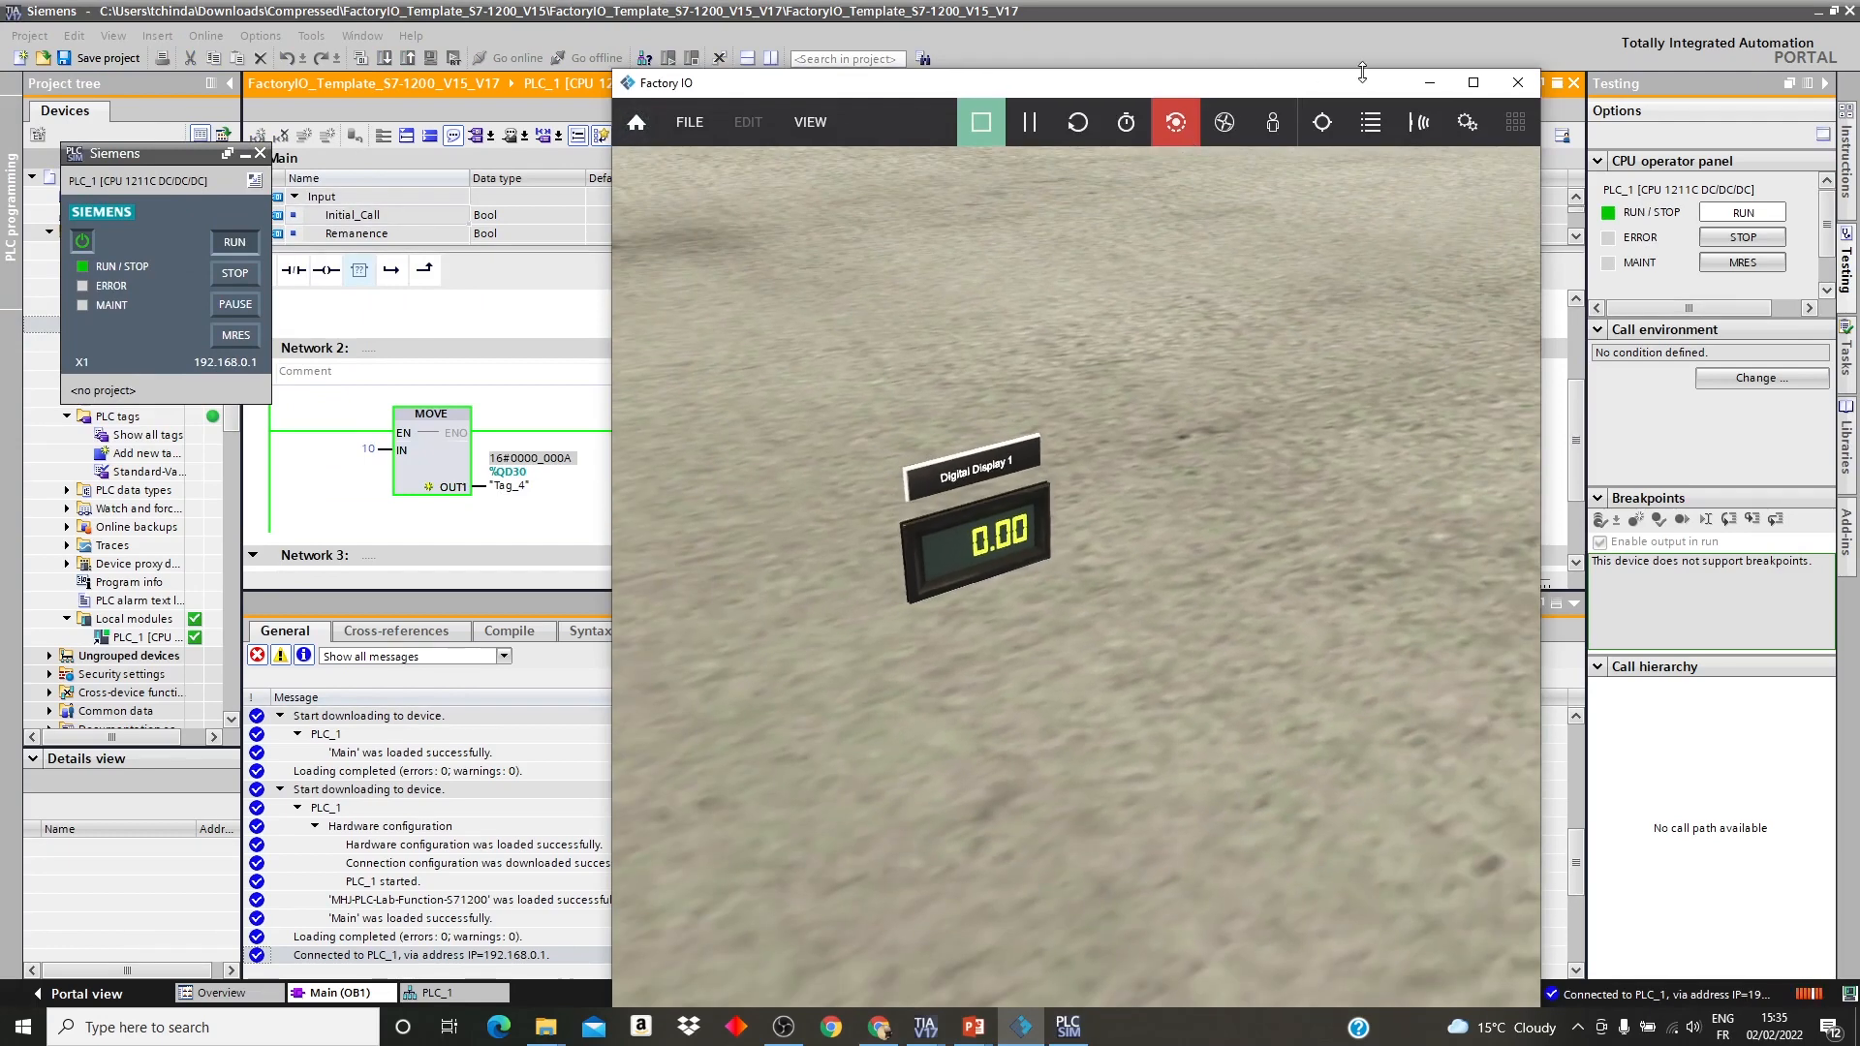
{"action": "left_click_drag", "start_coordinate": [1310, 96], "coordinate": [1508, 85]}
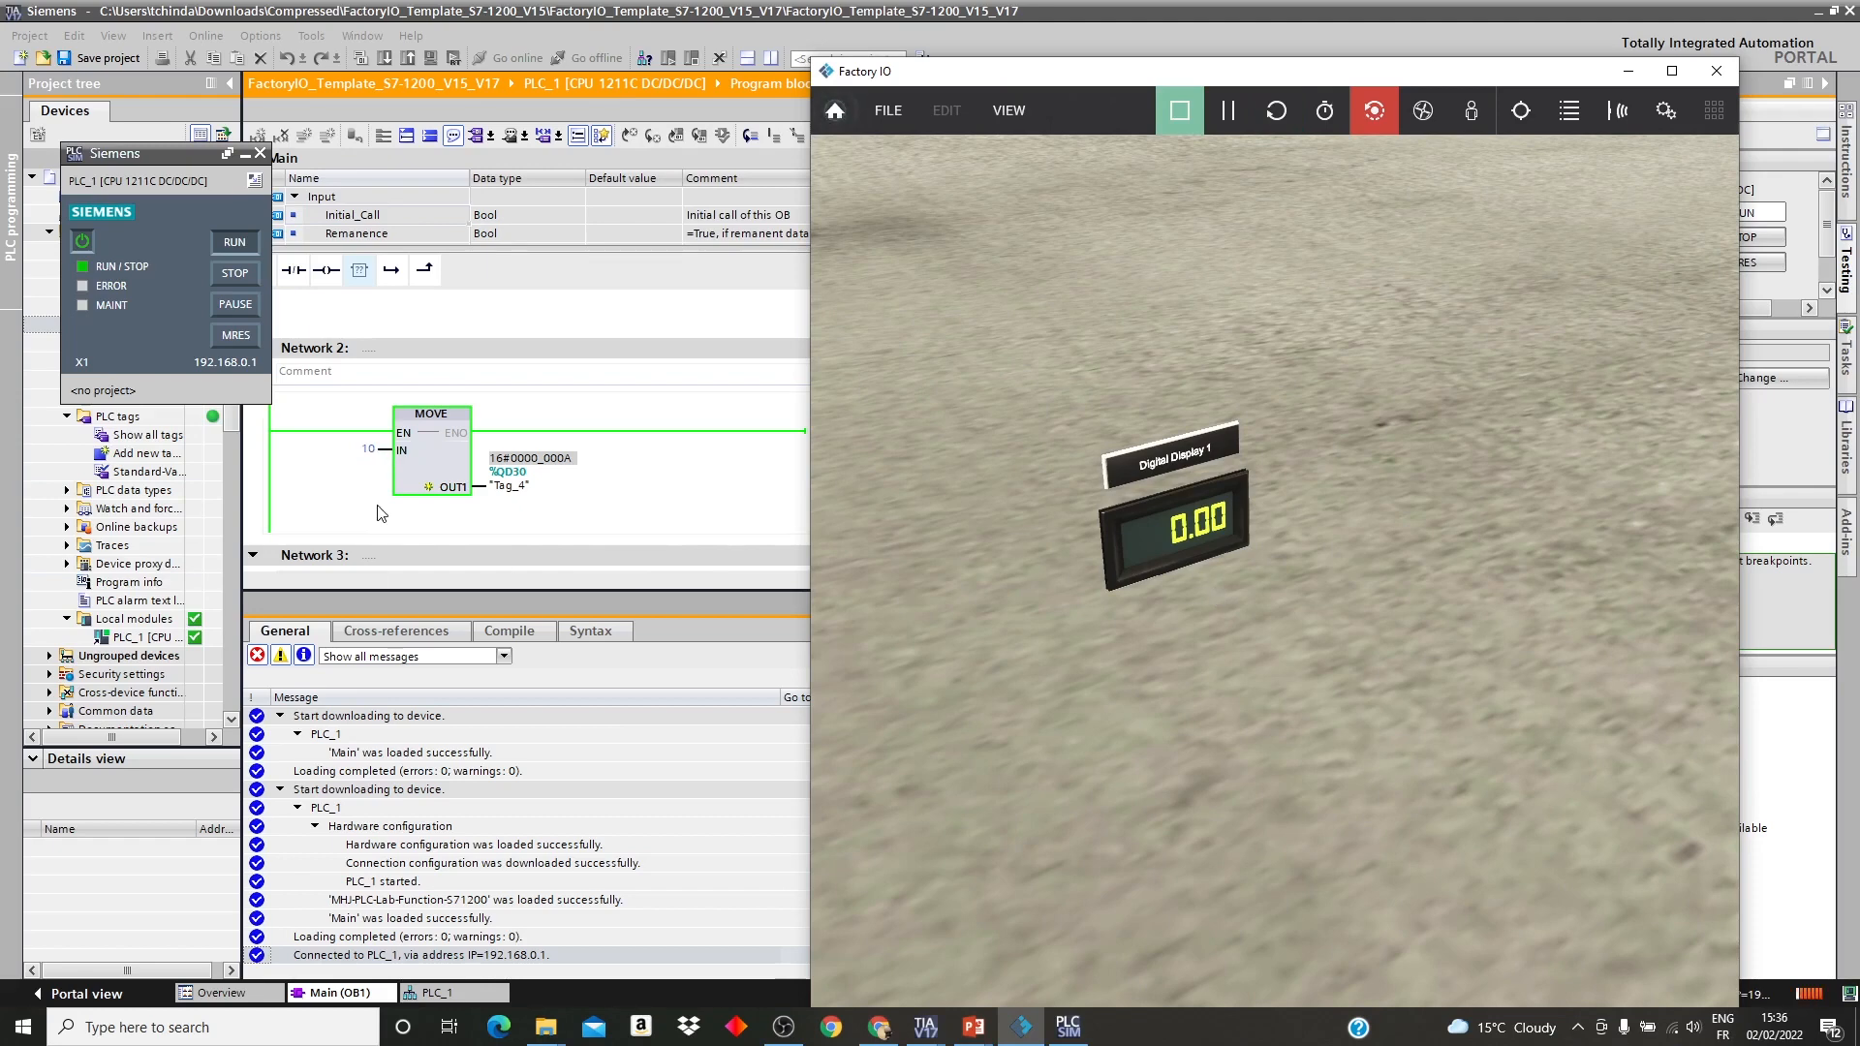
Switch to TIA Portal and set the MOVE block's input in Network 2 to 10.0.
{"action": "double_click", "coordinate": [376, 448]}
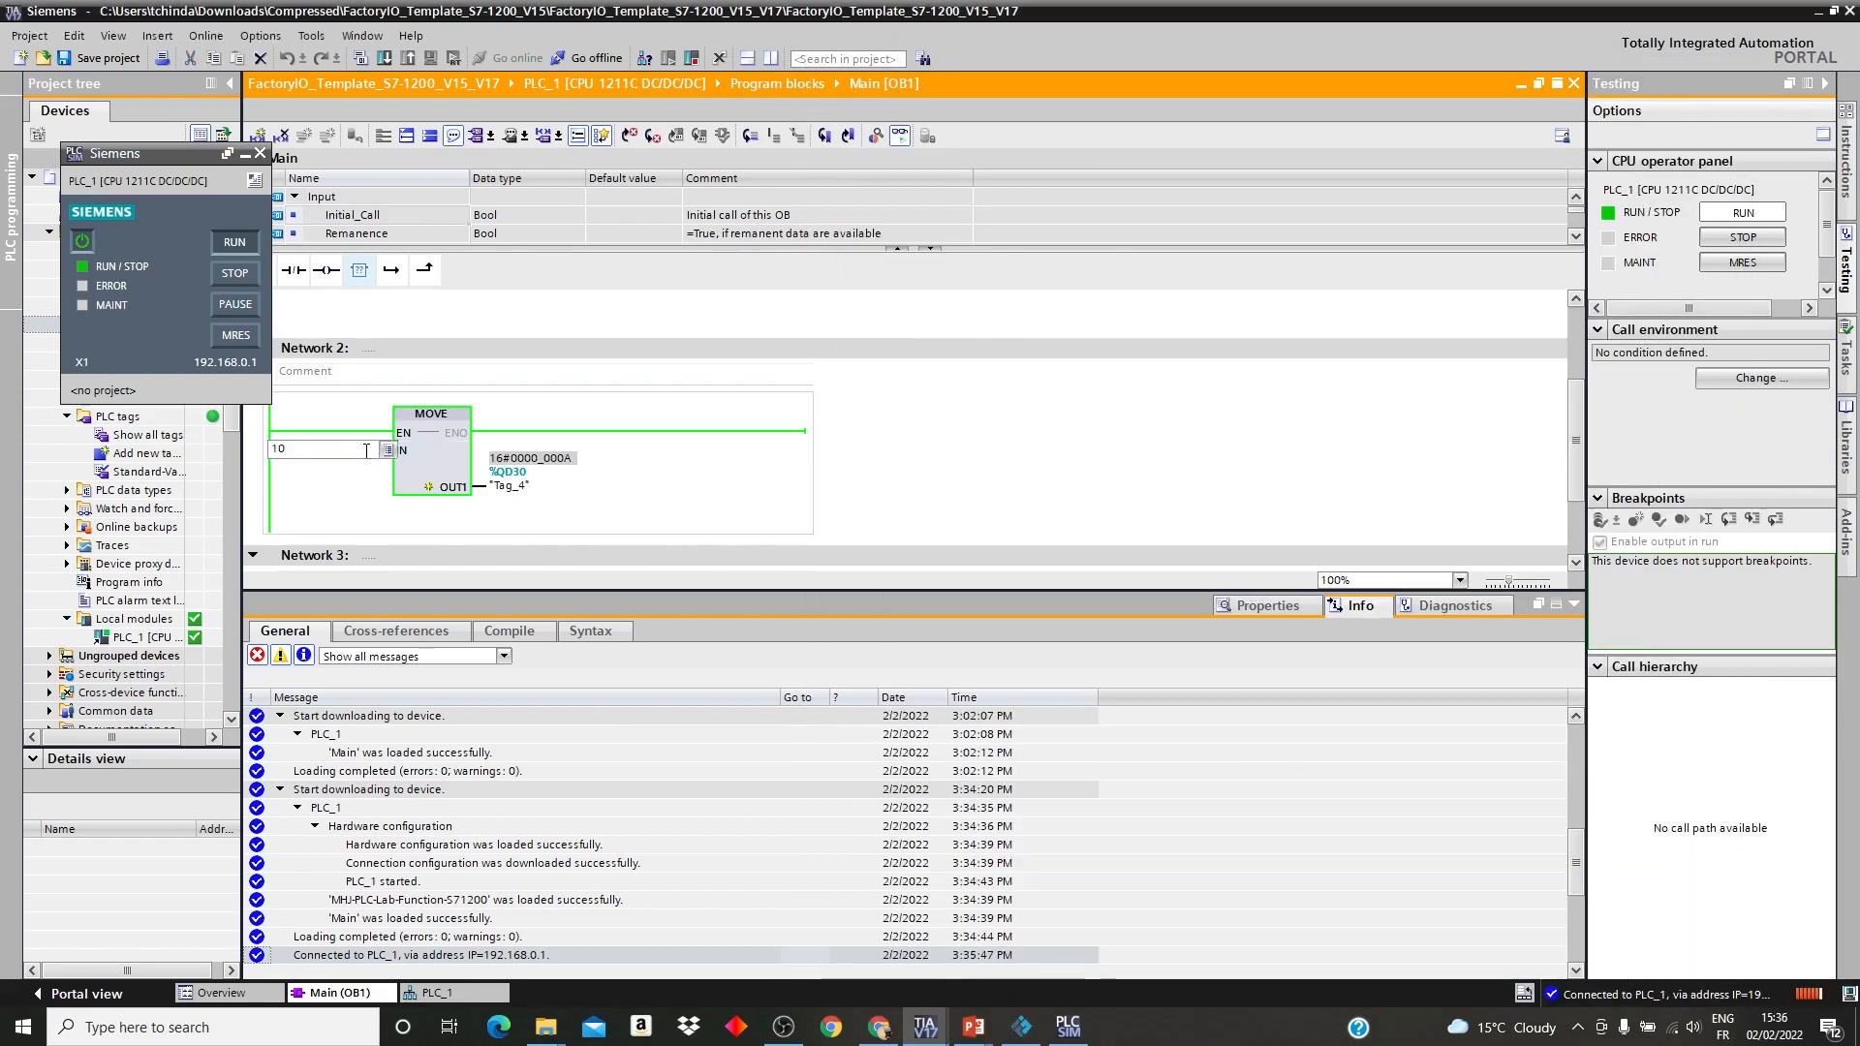
{"action": "left_click", "coordinate": [1114, 392]}
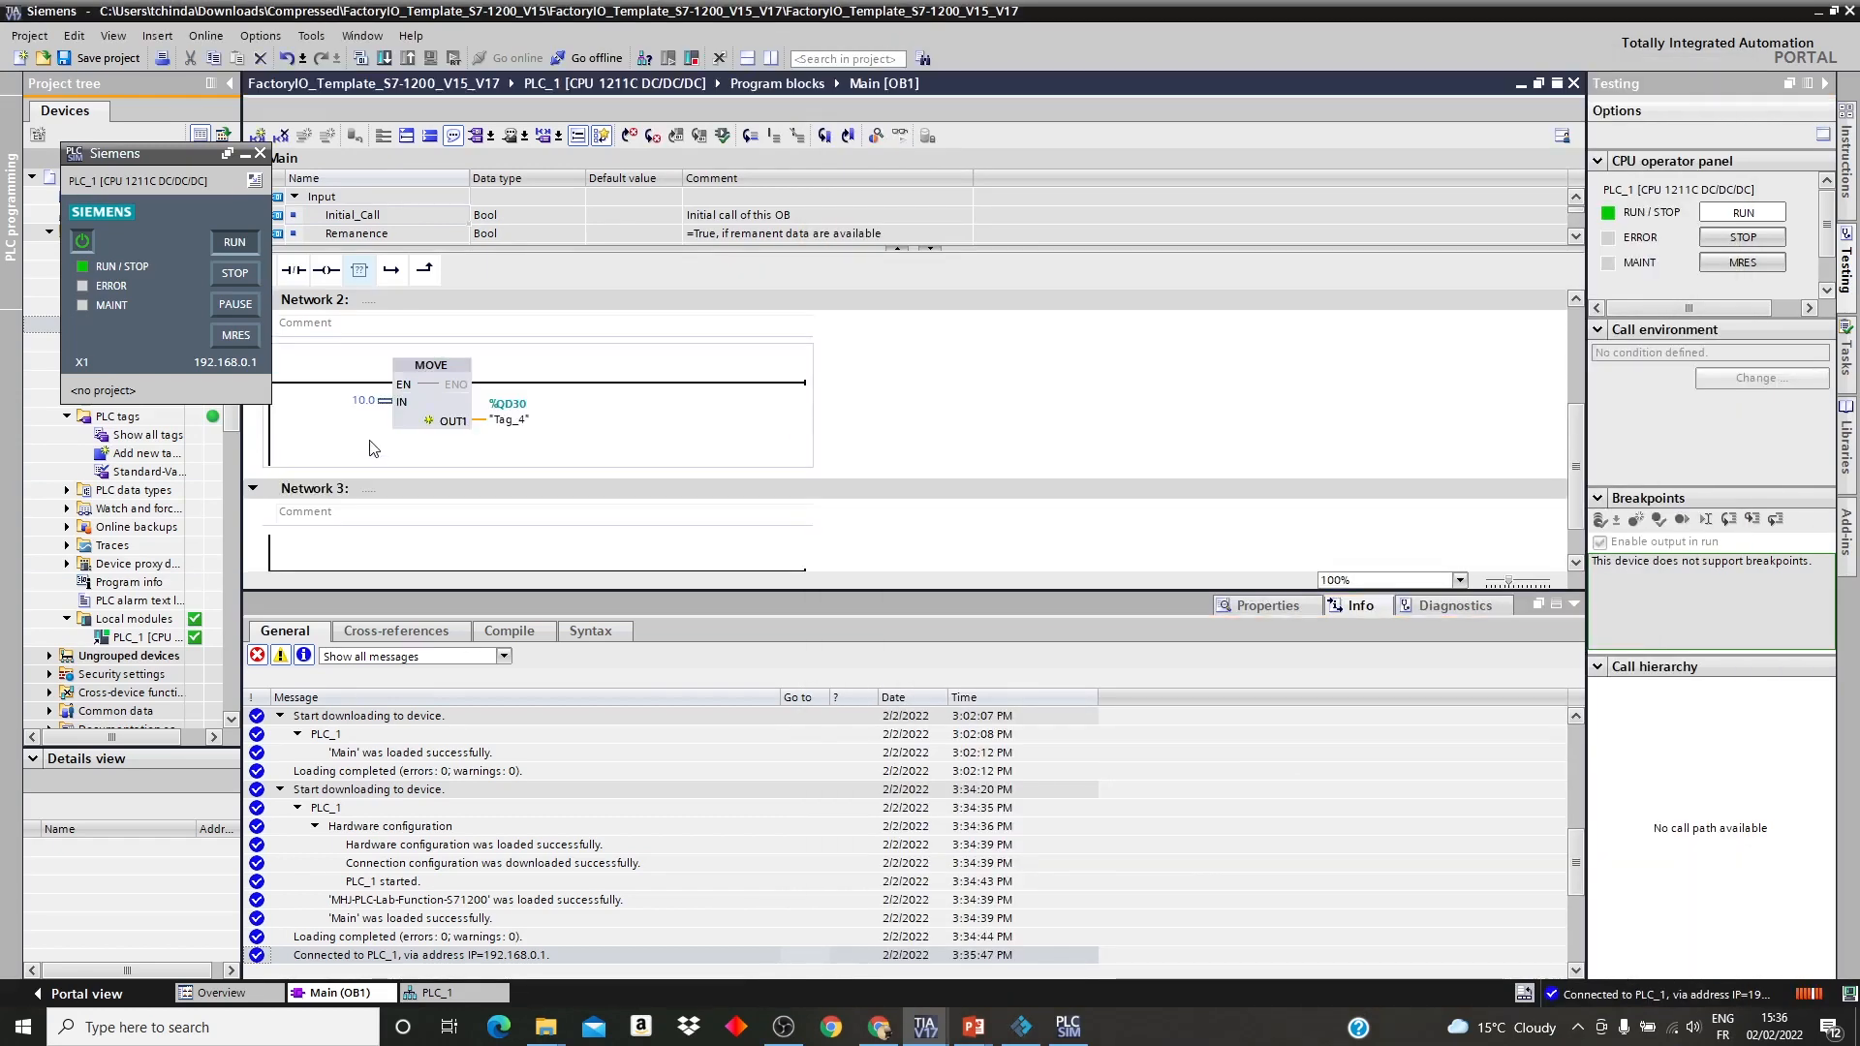
{"action": "scroll", "coordinate": [1021, 463], "scroll_direction": "up", "scroll_amount": 3}
{"action": "scroll", "coordinate": [1021, 463], "scroll_direction": "down", "scroll_amount": 3}
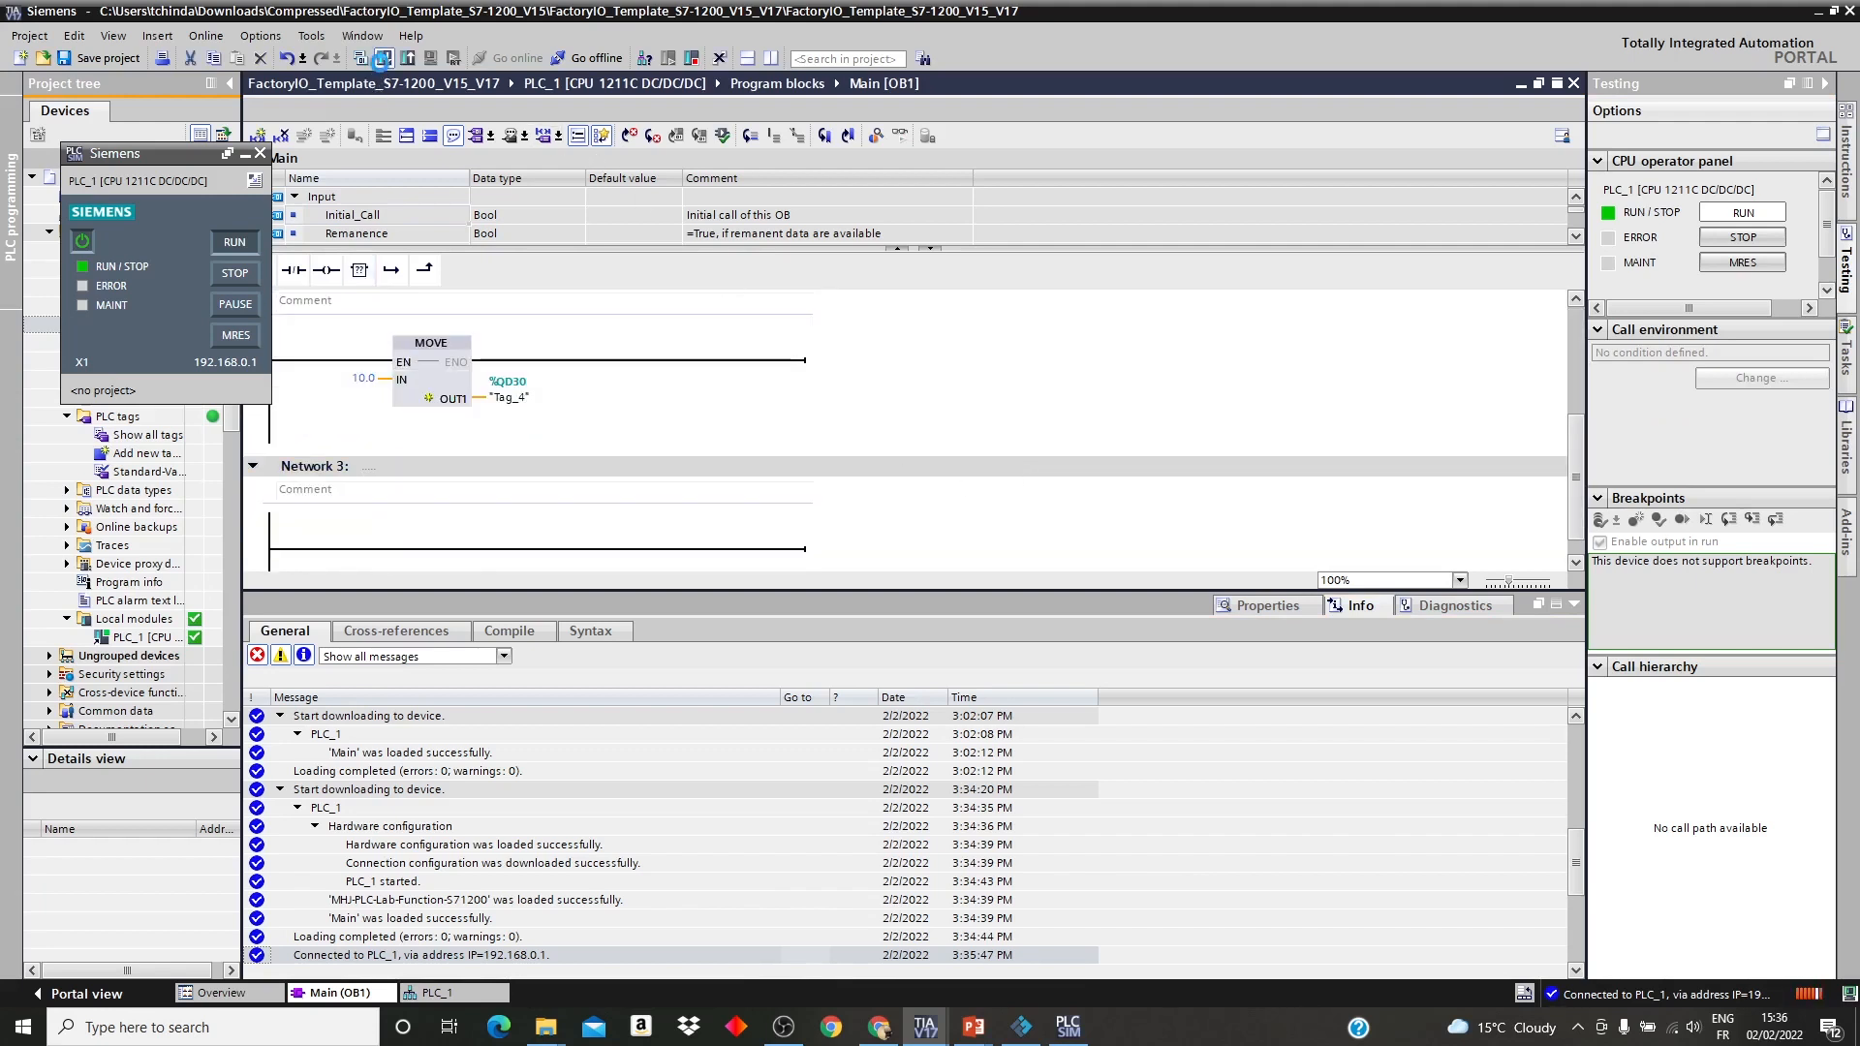
Download the changed program to the simulated PLC_1 and check the digital display in Factory IO.
{"action": "left_click", "coordinate": [383, 59]}
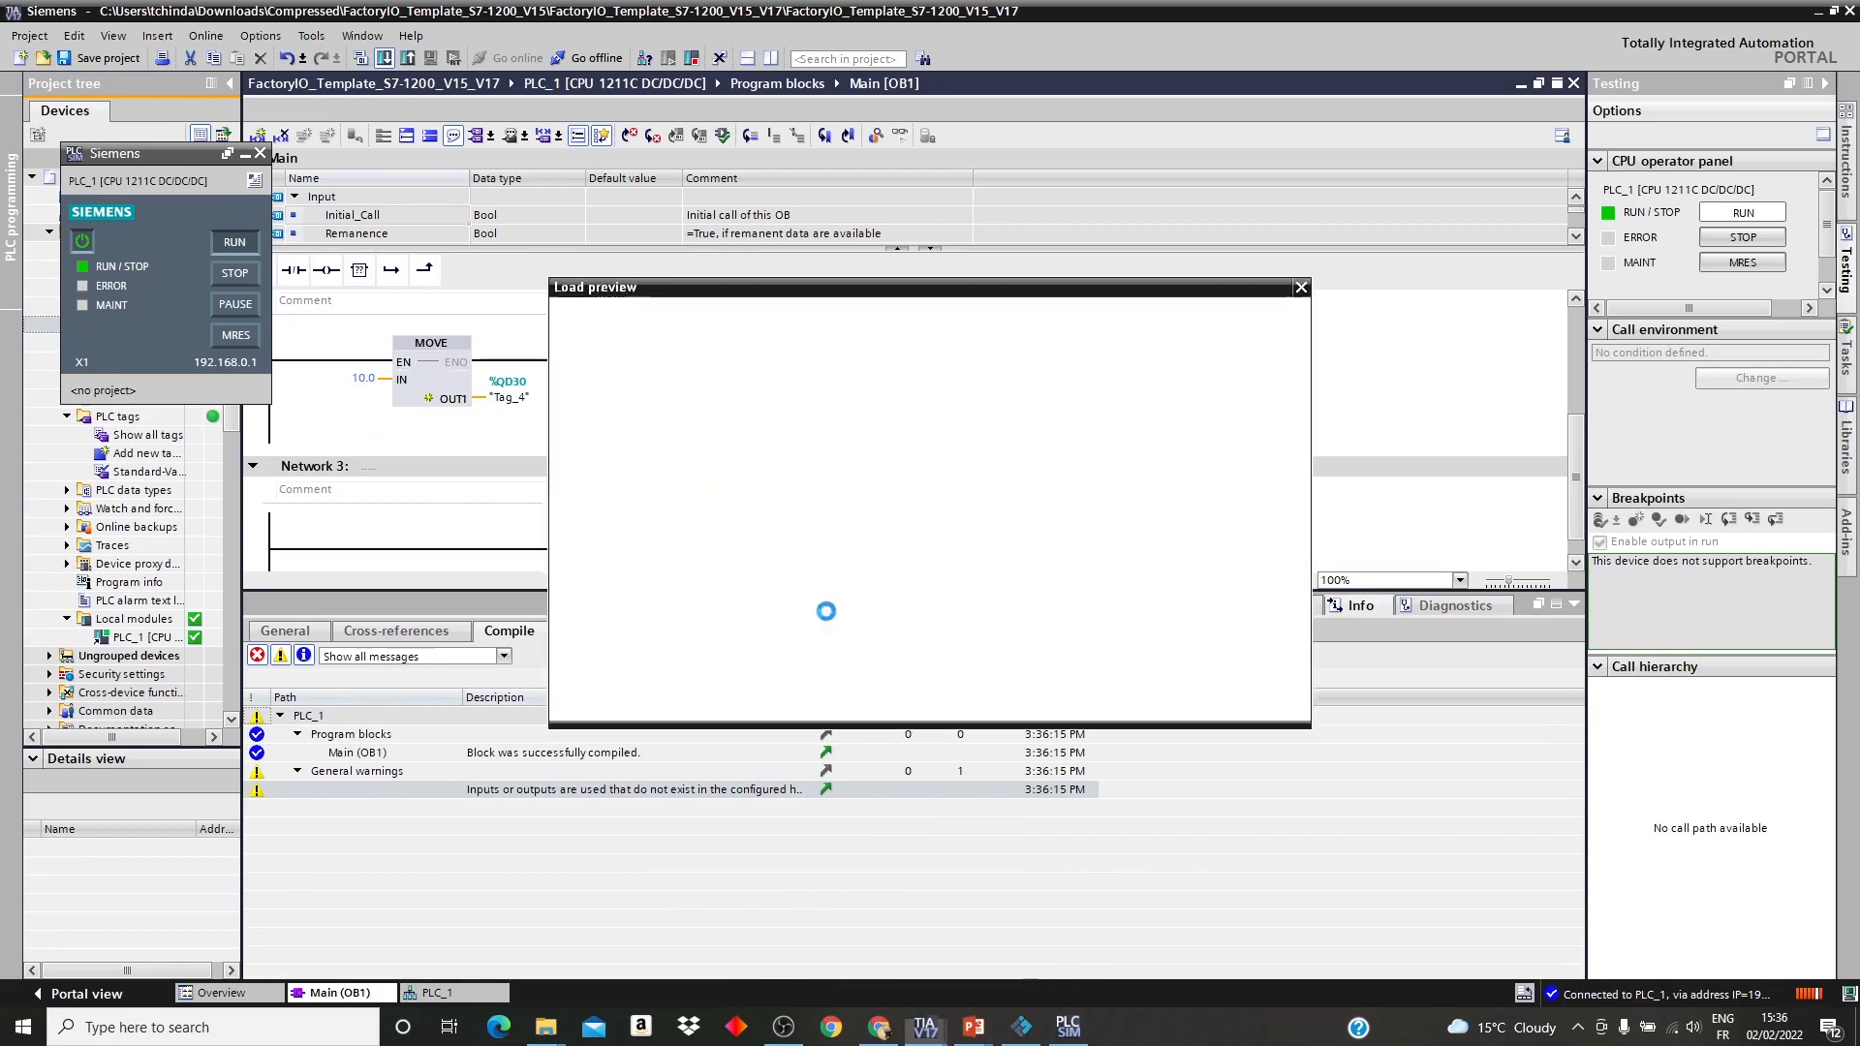
{"action": "left_click", "coordinate": [1178, 701]}
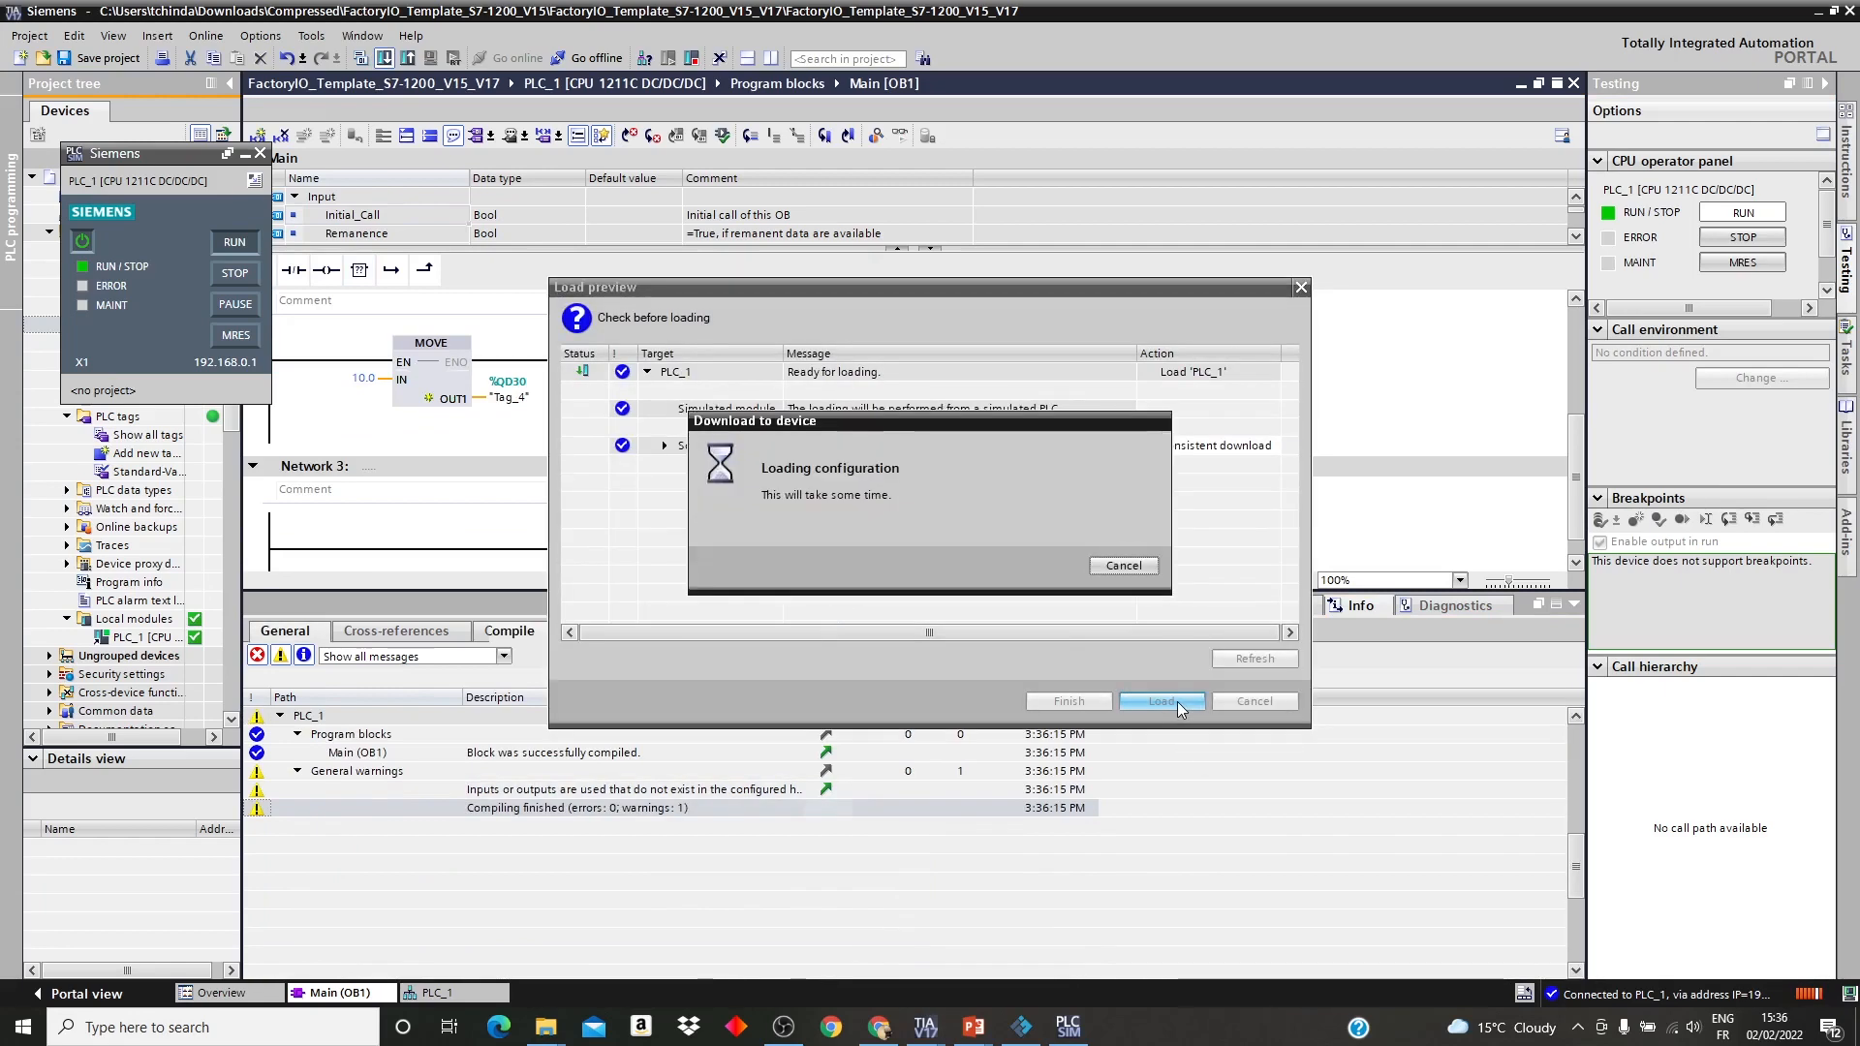
{"action": "left_click", "coordinate": [1022, 1027]}
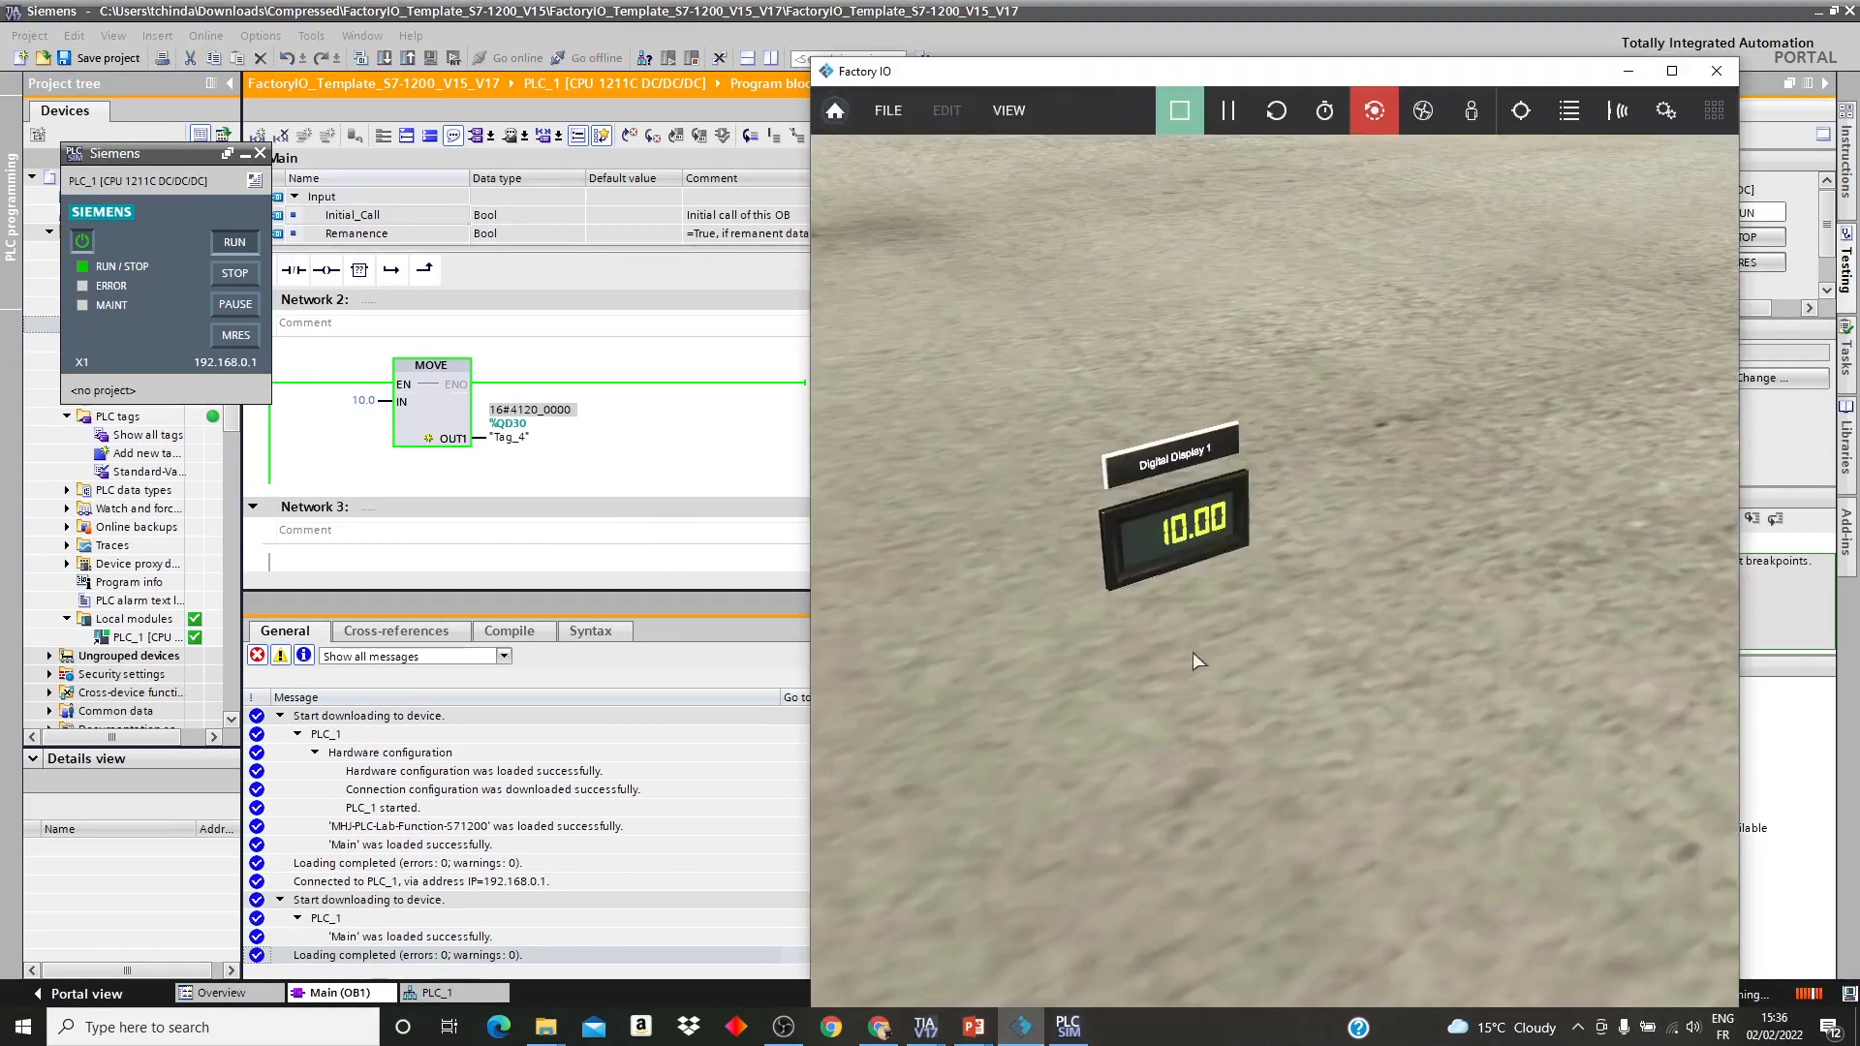
{"action": "left_click_drag", "start_coordinate": [1193, 653], "coordinate": [1224, 585]}
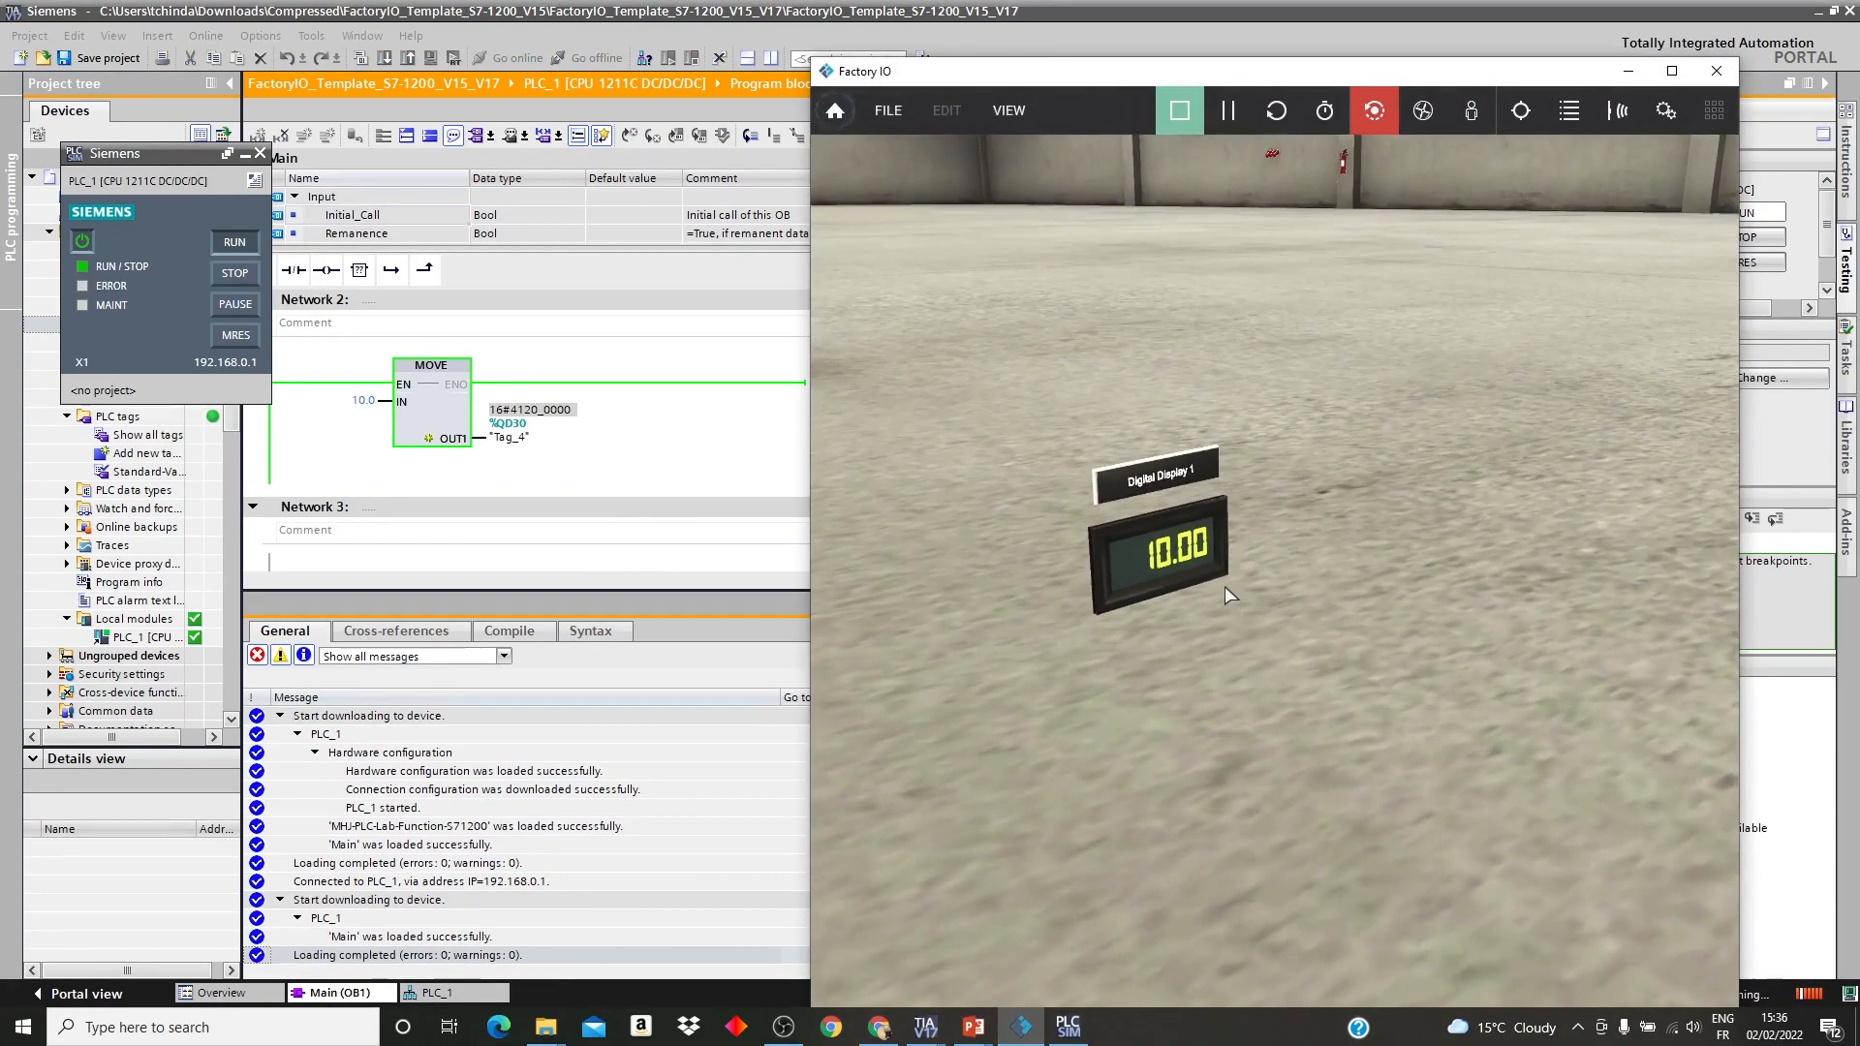
Examine the digital display in Factory IO up close and from several angles.
{"action": "scroll", "coordinate": [1192, 610], "scroll_direction": "up", "scroll_amount": 4}
{"action": "left_click_drag", "start_coordinate": [1081, 628], "coordinate": [1172, 667]}
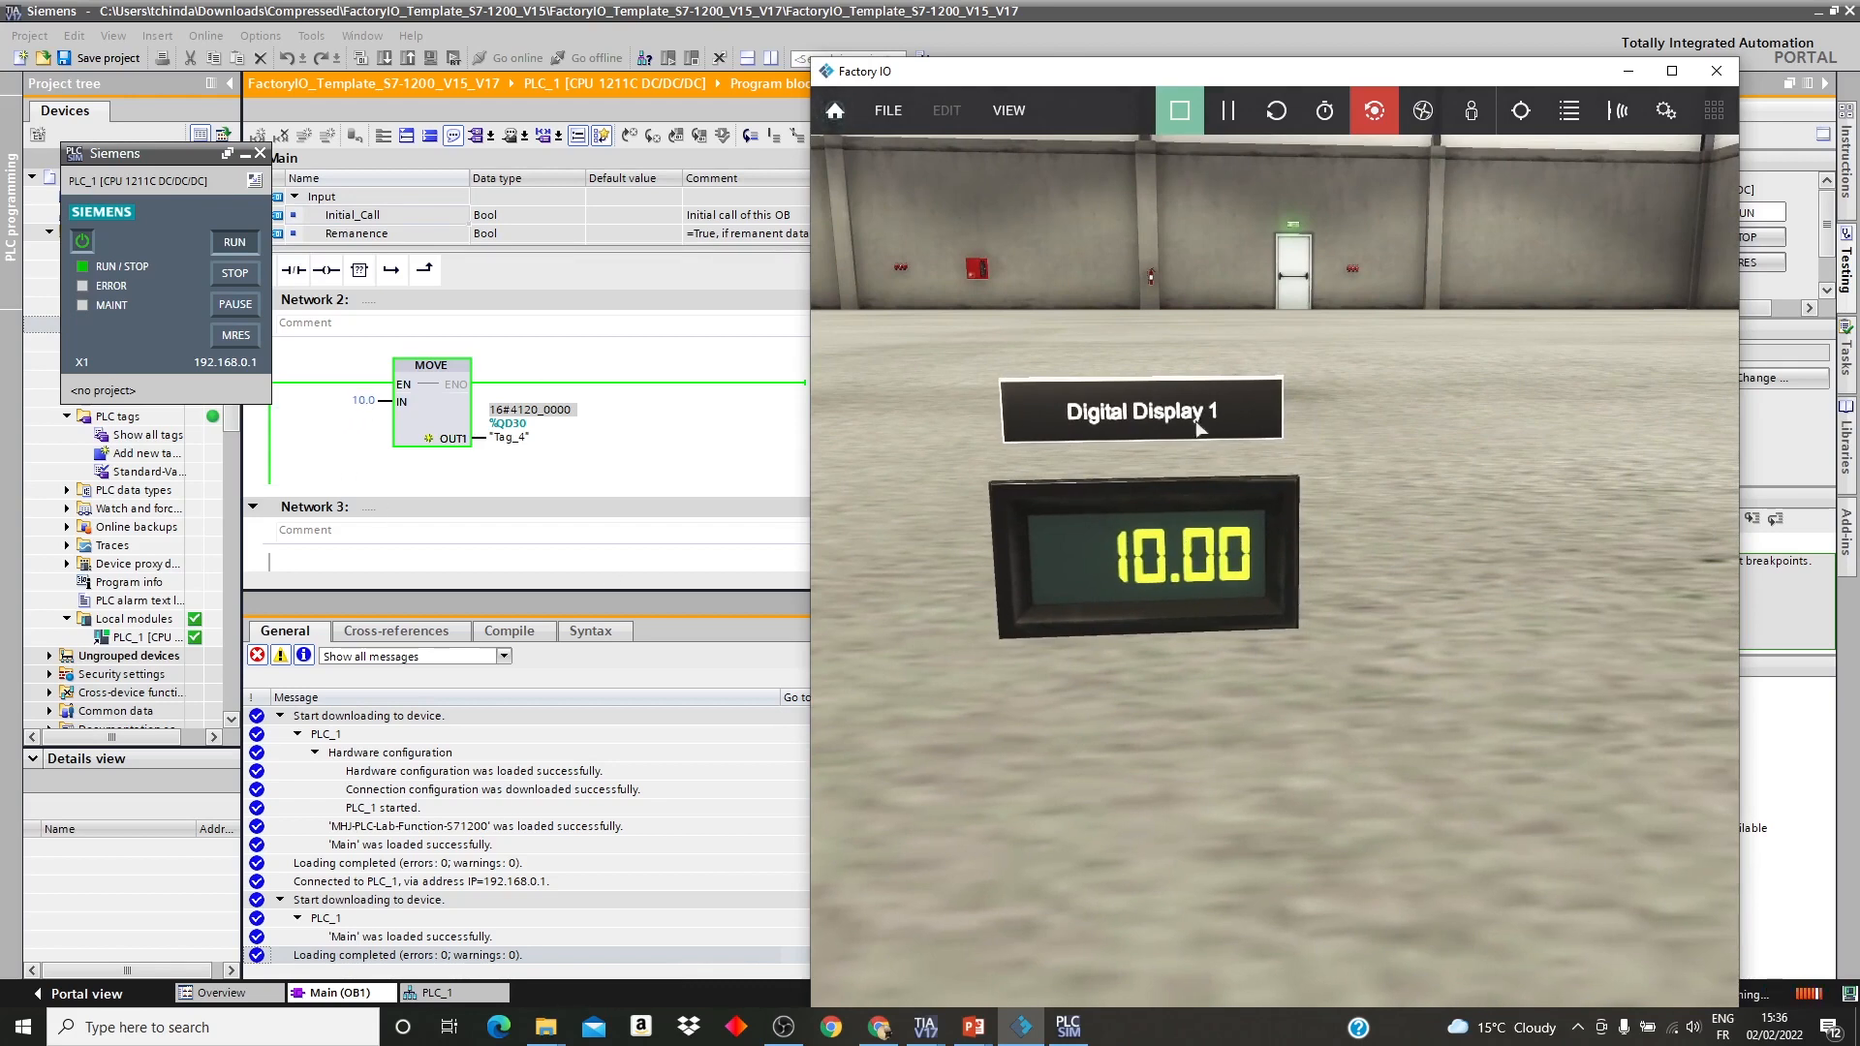
{"action": "left_click_drag", "start_coordinate": [1178, 665], "coordinate": [1488, 648]}
{"action": "left_click_drag", "start_coordinate": [1383, 661], "coordinate": [1077, 571]}
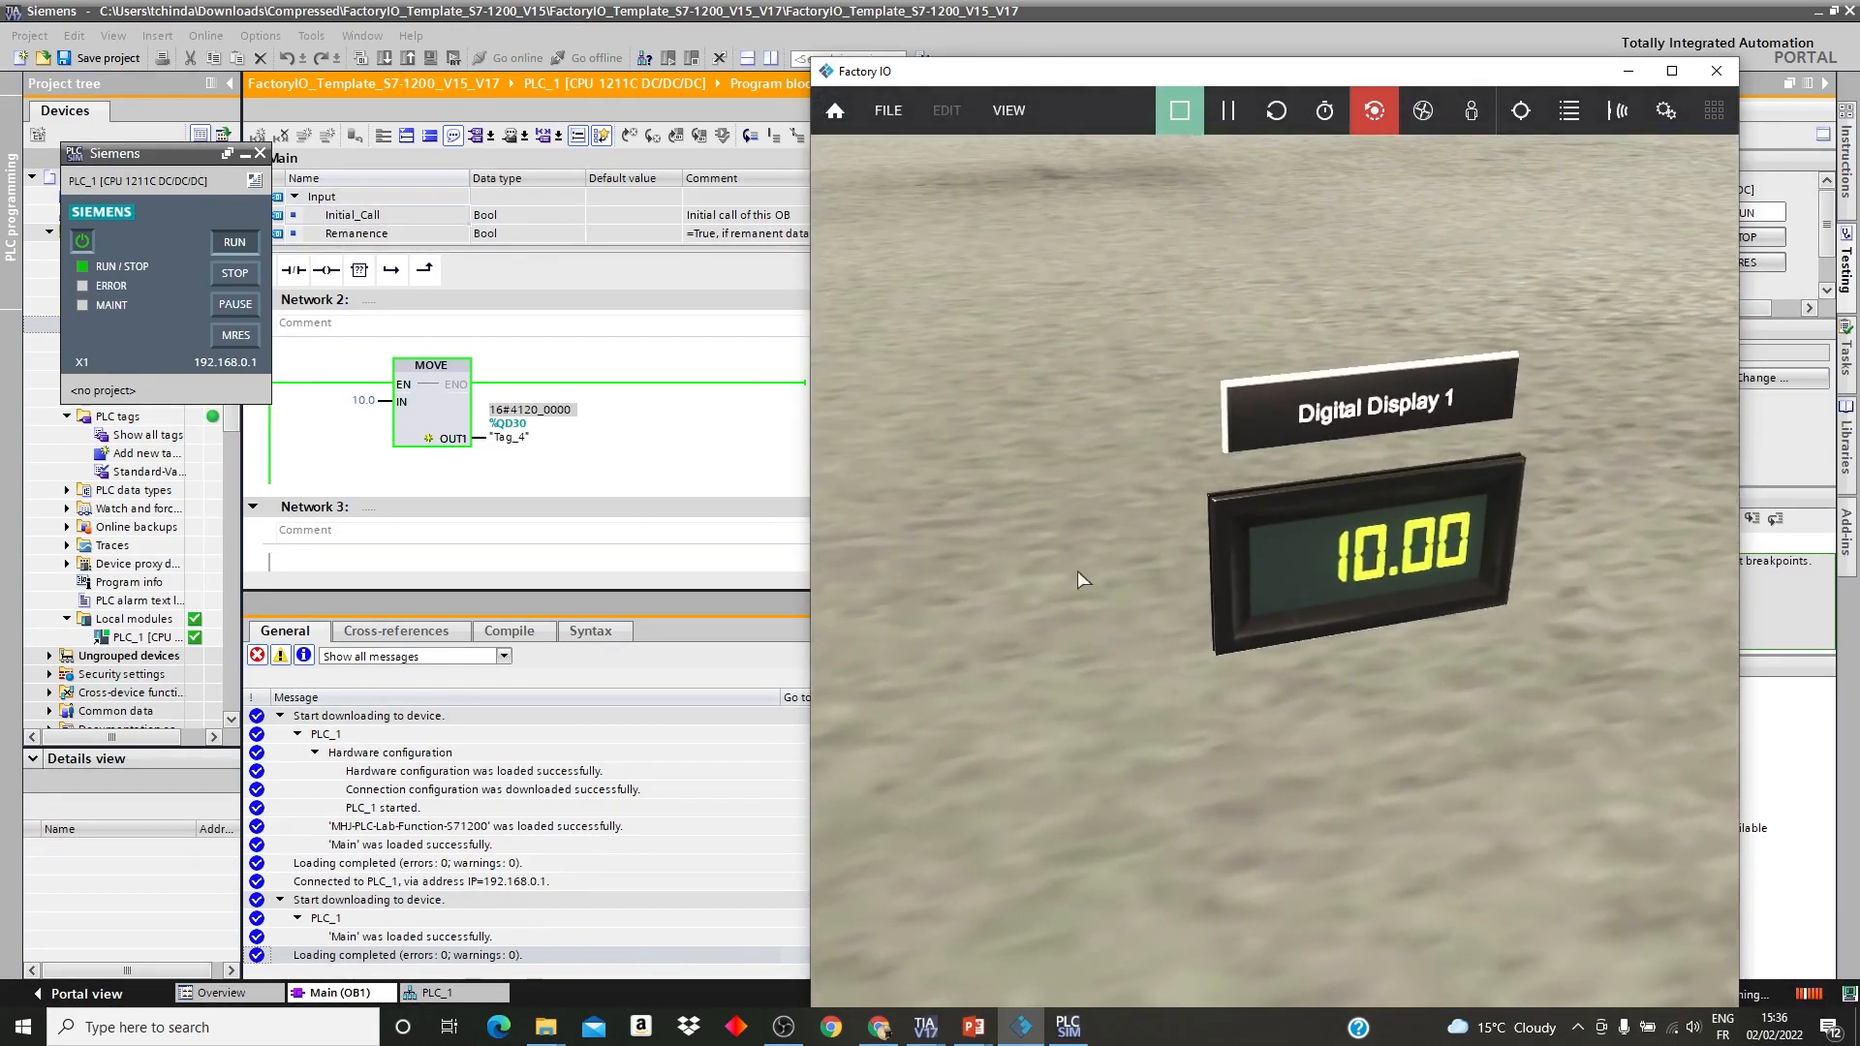
{"action": "left_click_drag", "start_coordinate": [1536, 579], "coordinate": [1461, 597]}
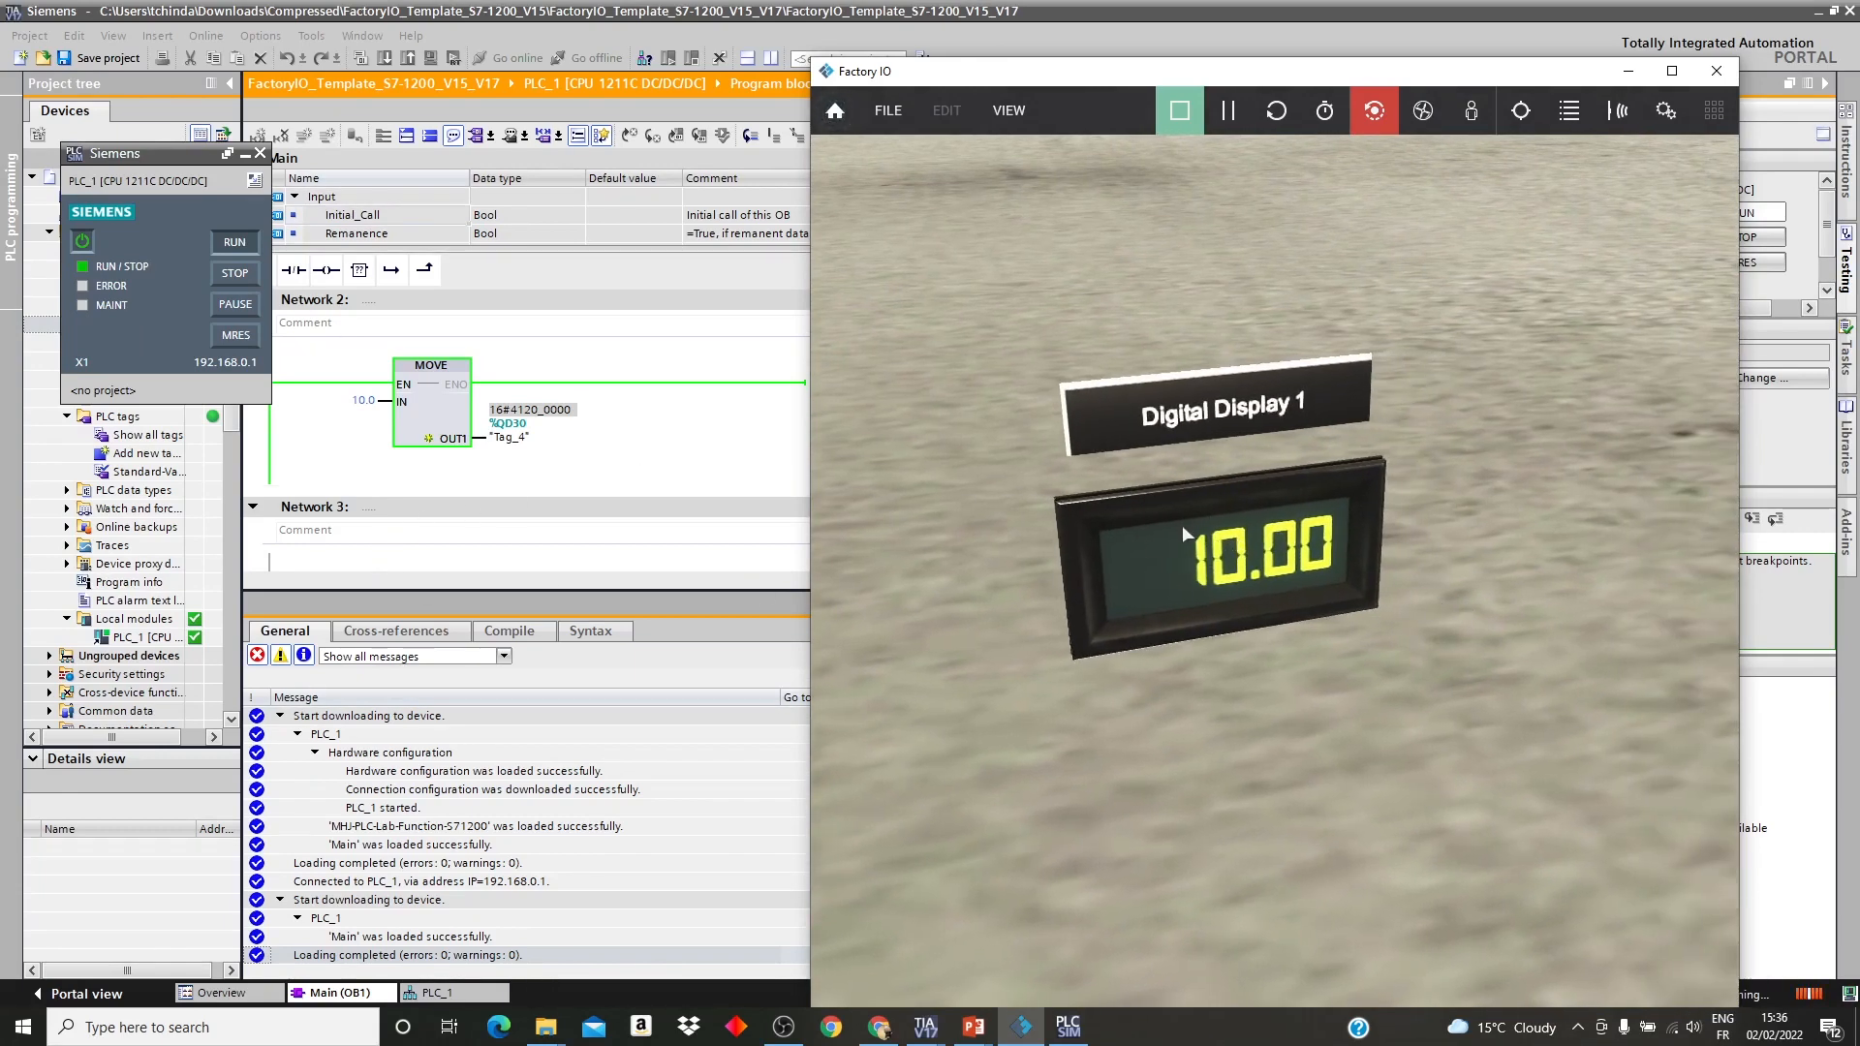
Switch to TIA Portal and set the input of the MOVE block in Network 2 to 0.5.
{"action": "left_click", "coordinate": [622, 467]}
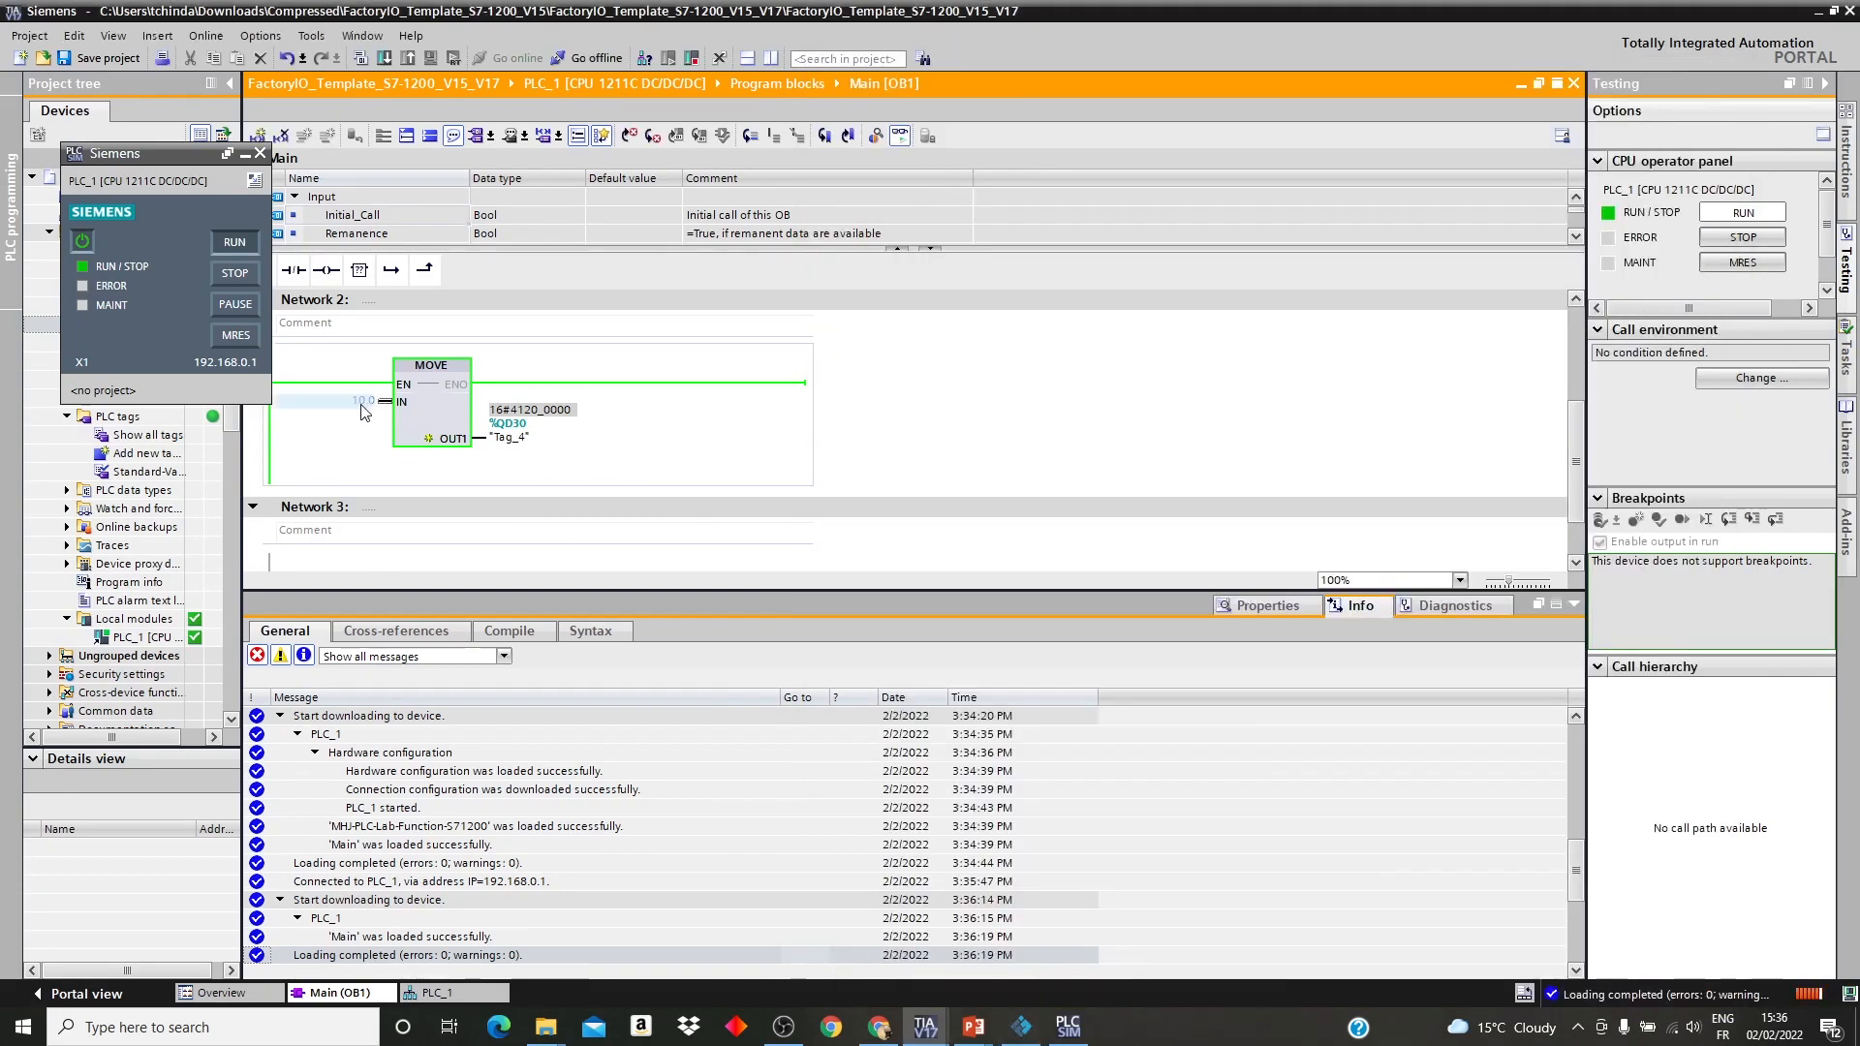
{"action": "double_click", "coordinate": [361, 400]}
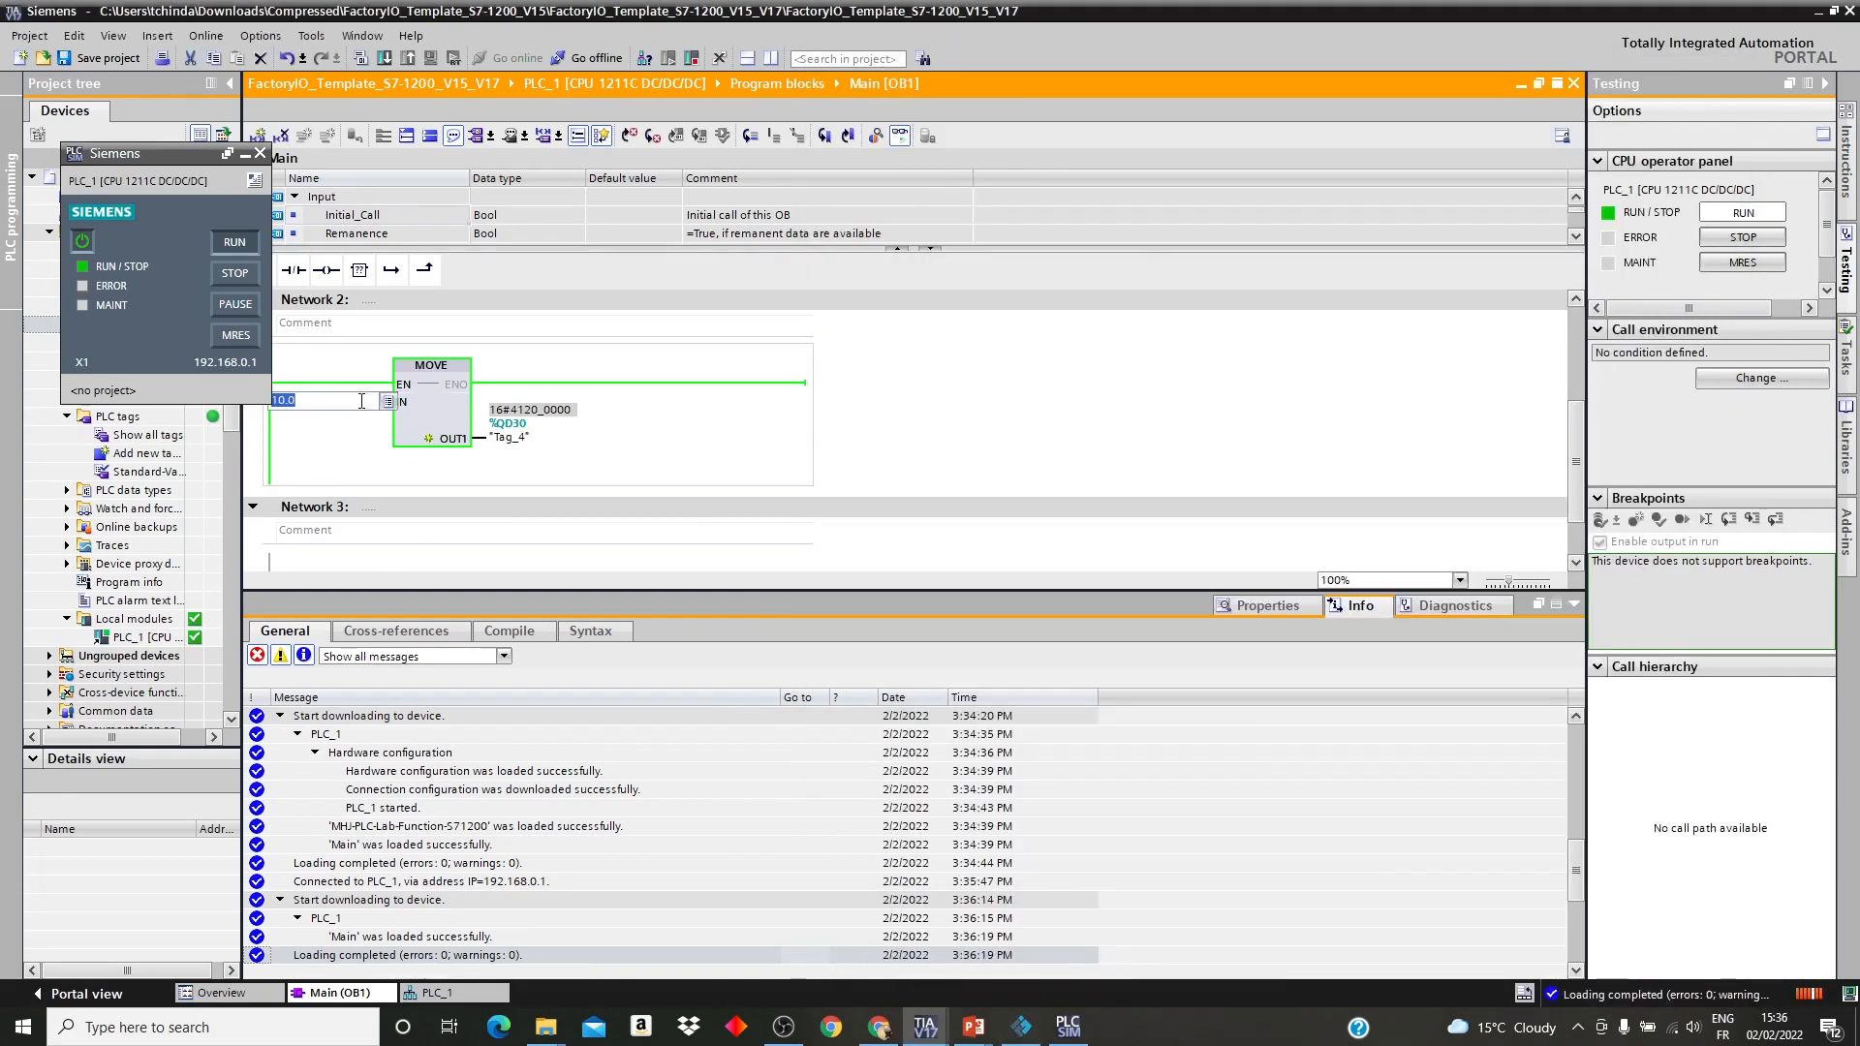
{"action": "type", "text": "0.5"}
{"action": "key", "text": "Return"}
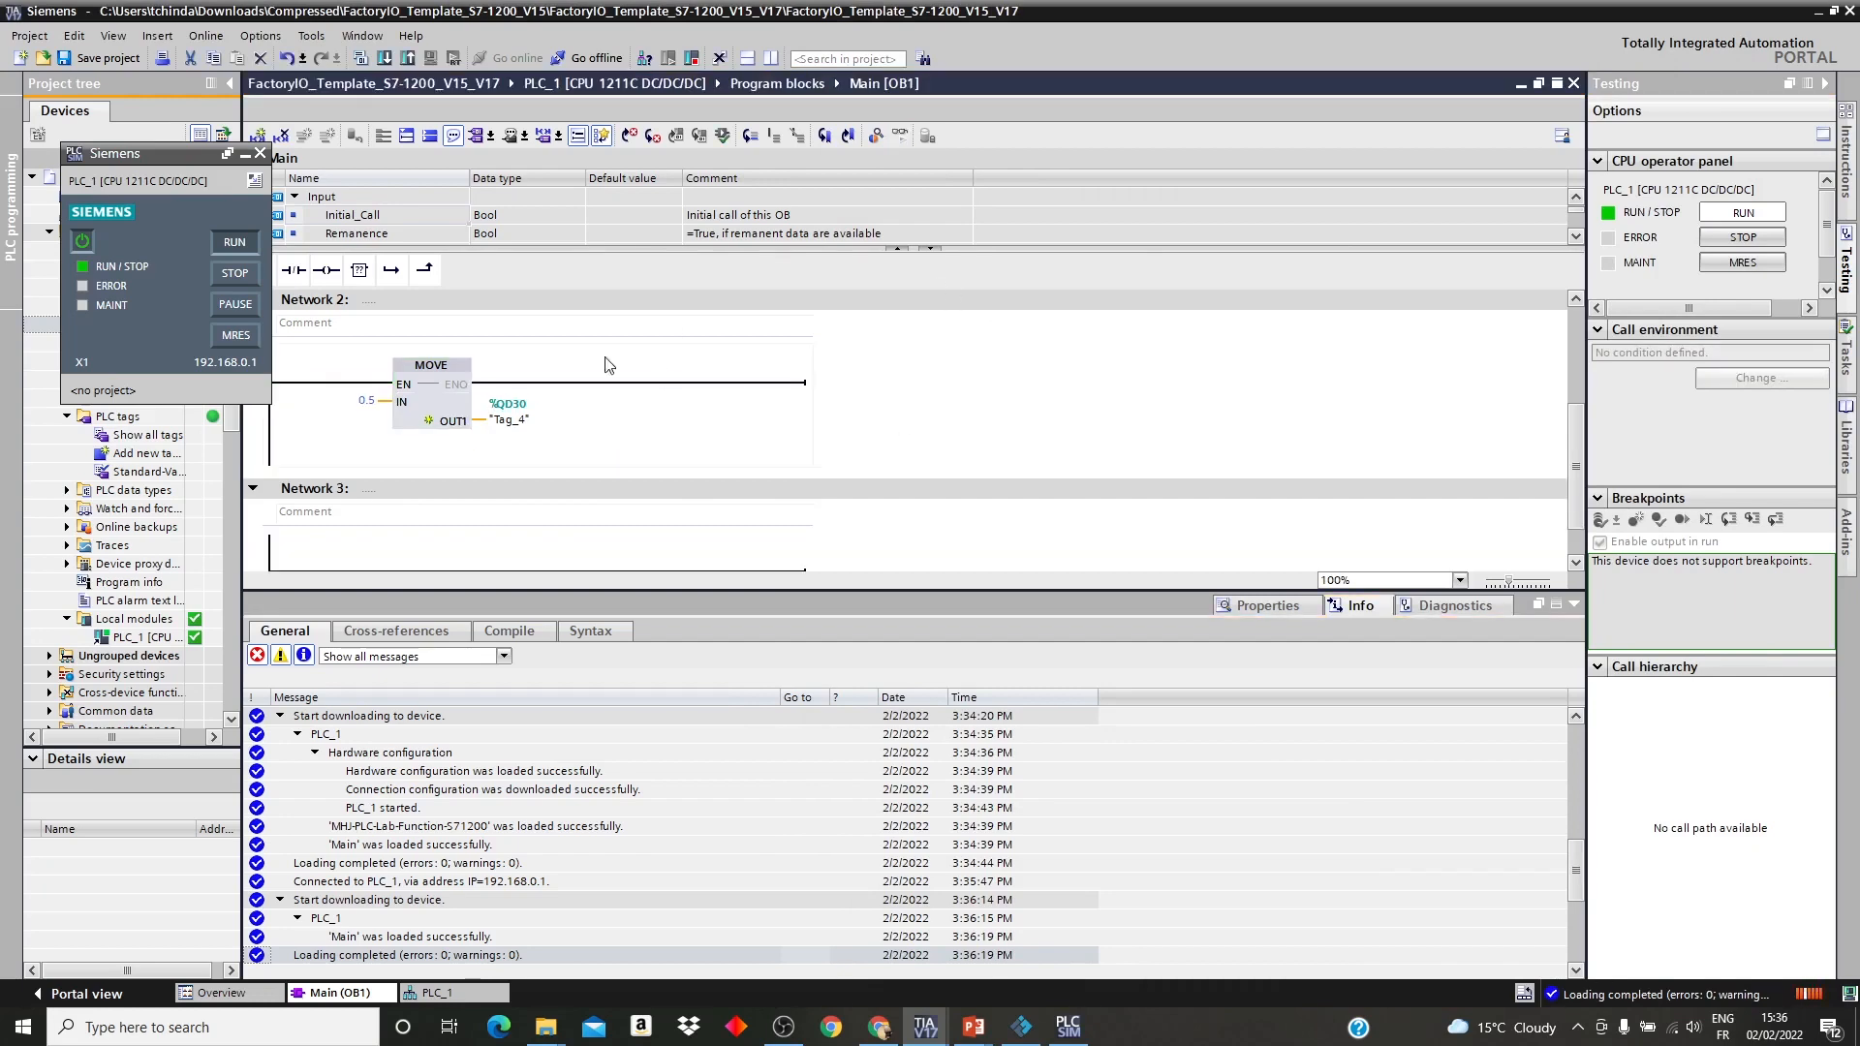
Download the modified Main block to the simulated PLC_1 and switch to Factory IO to check the digital display.
{"action": "left_click", "coordinate": [385, 60]}
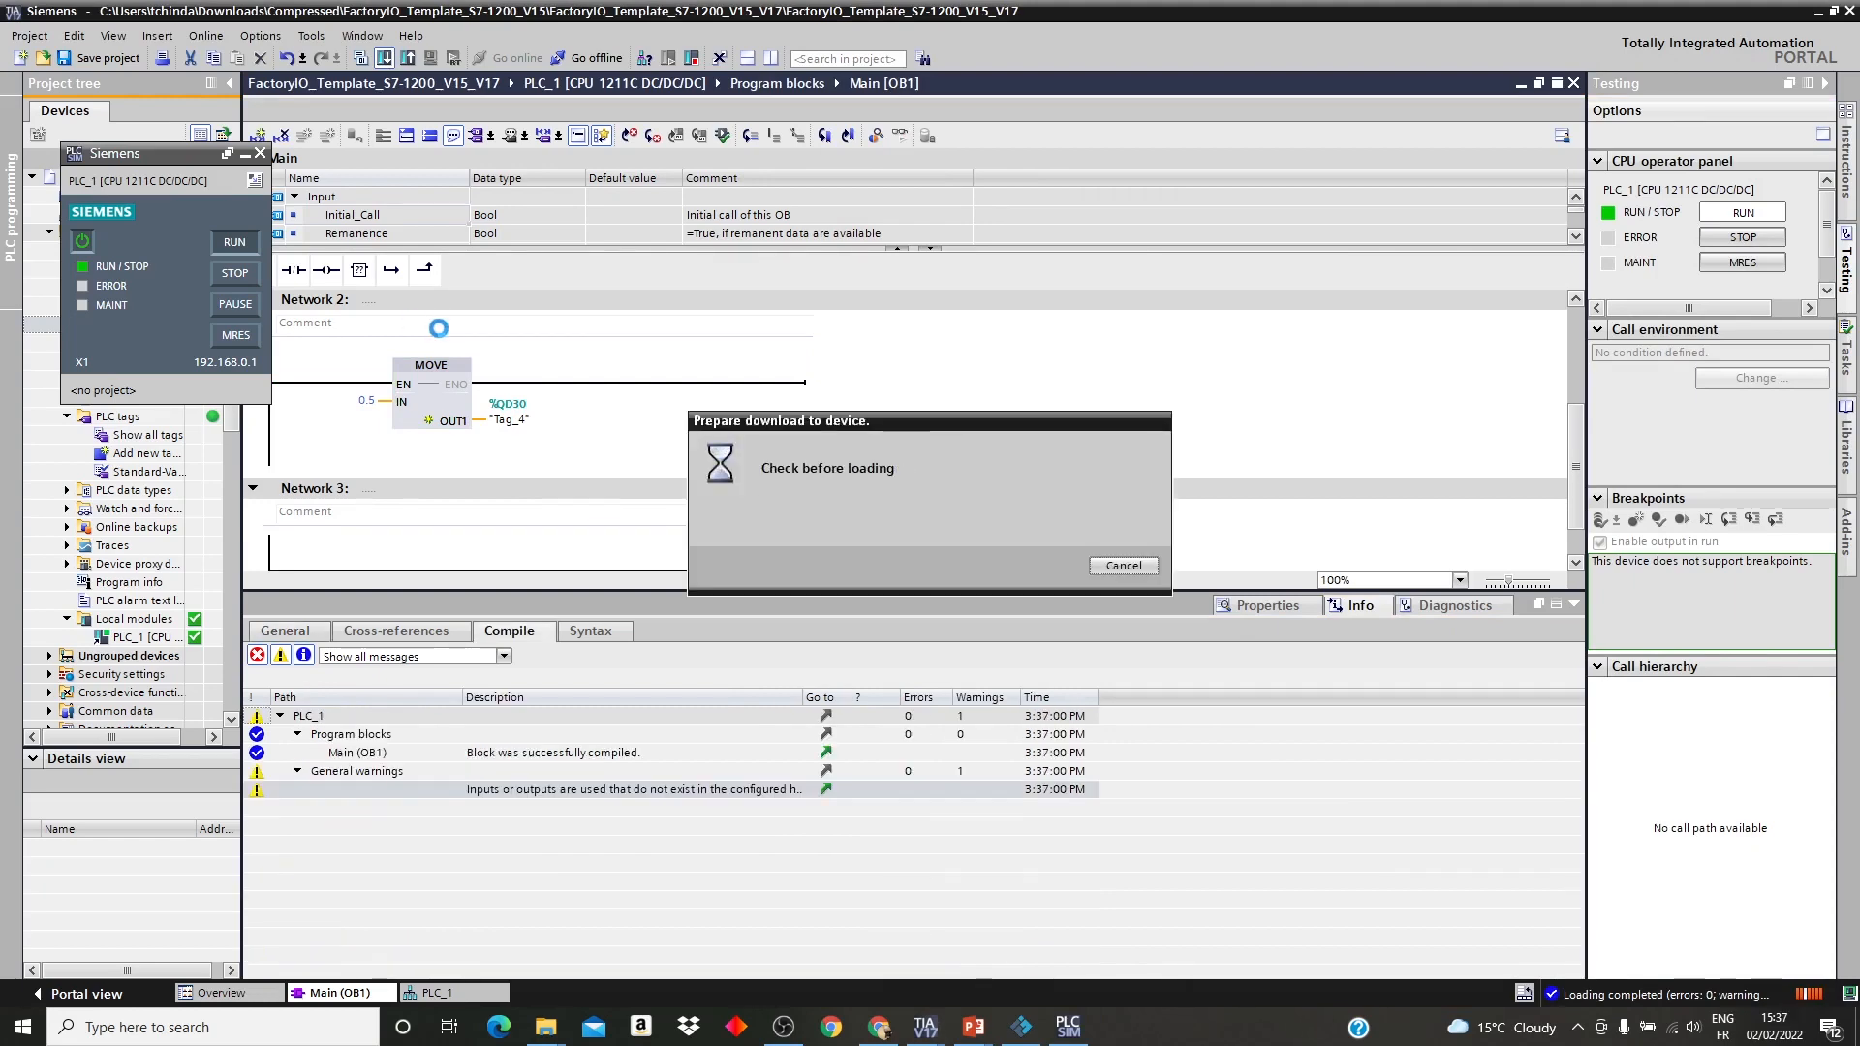
{"action": "left_click", "coordinate": [1167, 699]}
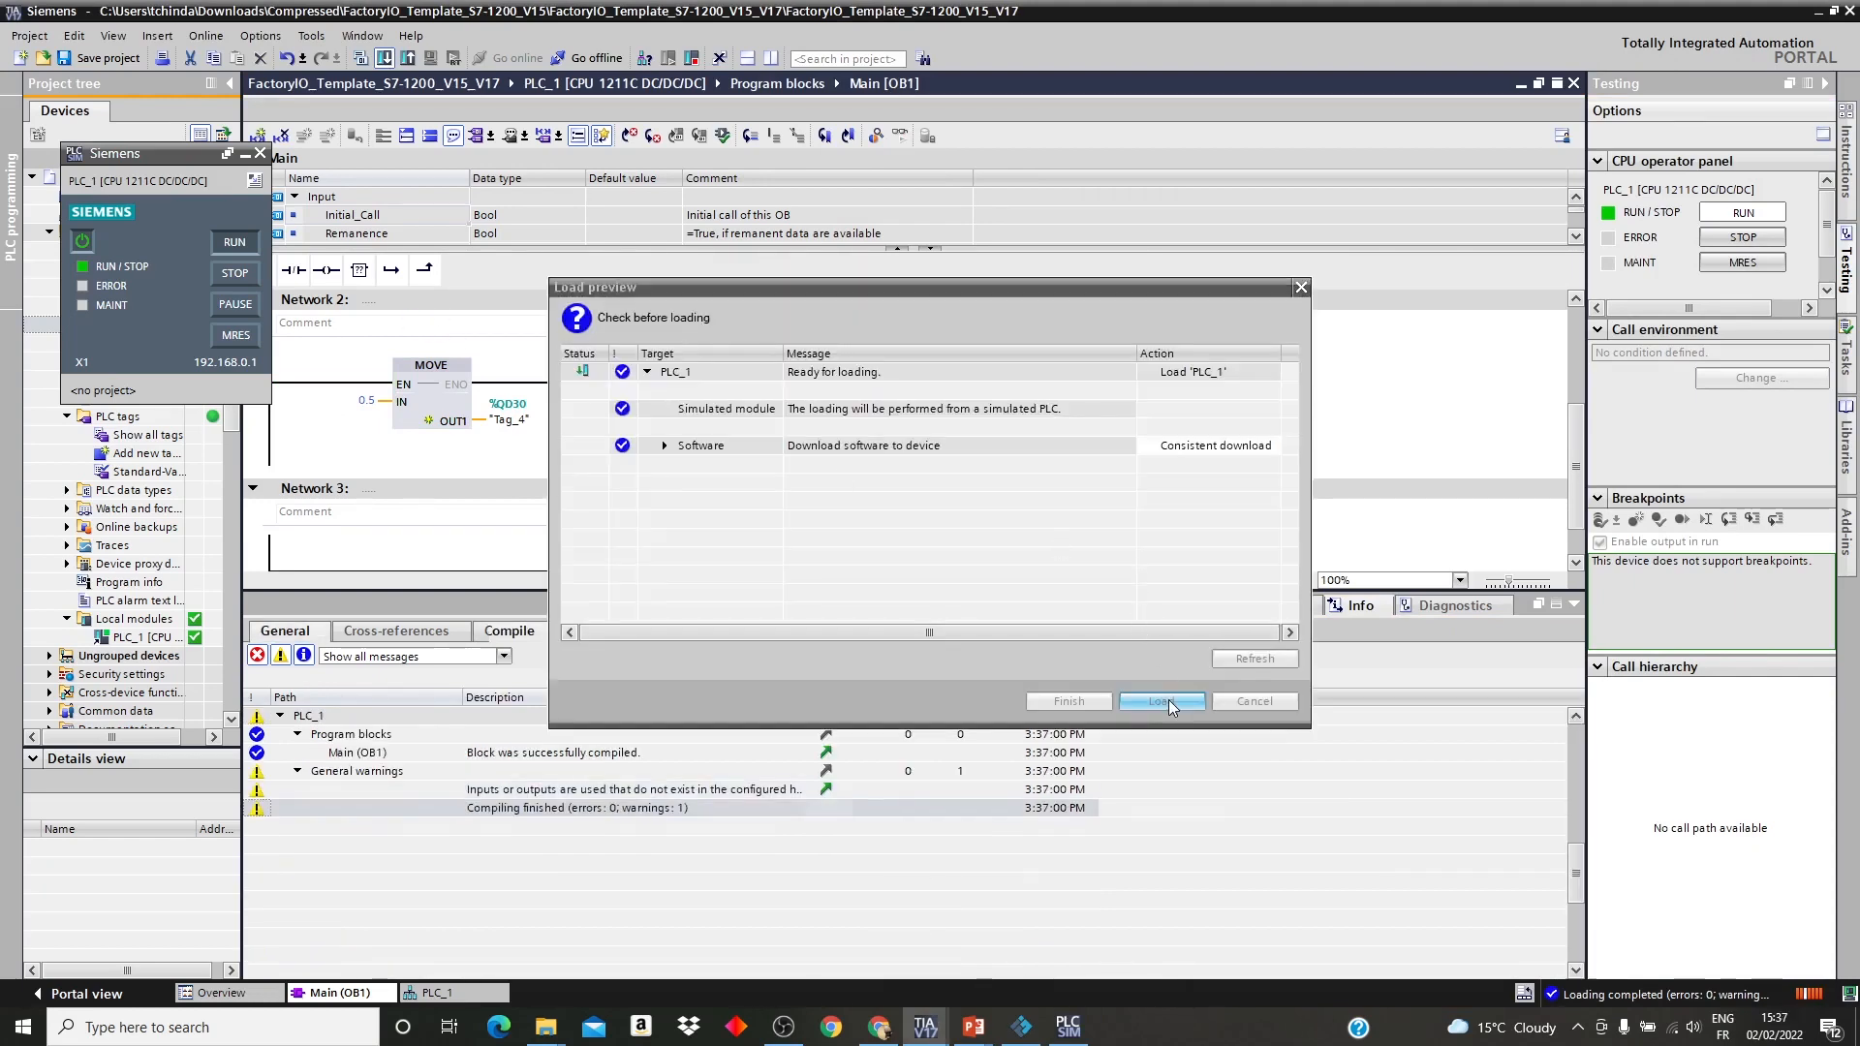
{"action": "left_click", "coordinate": [1040, 1035]}
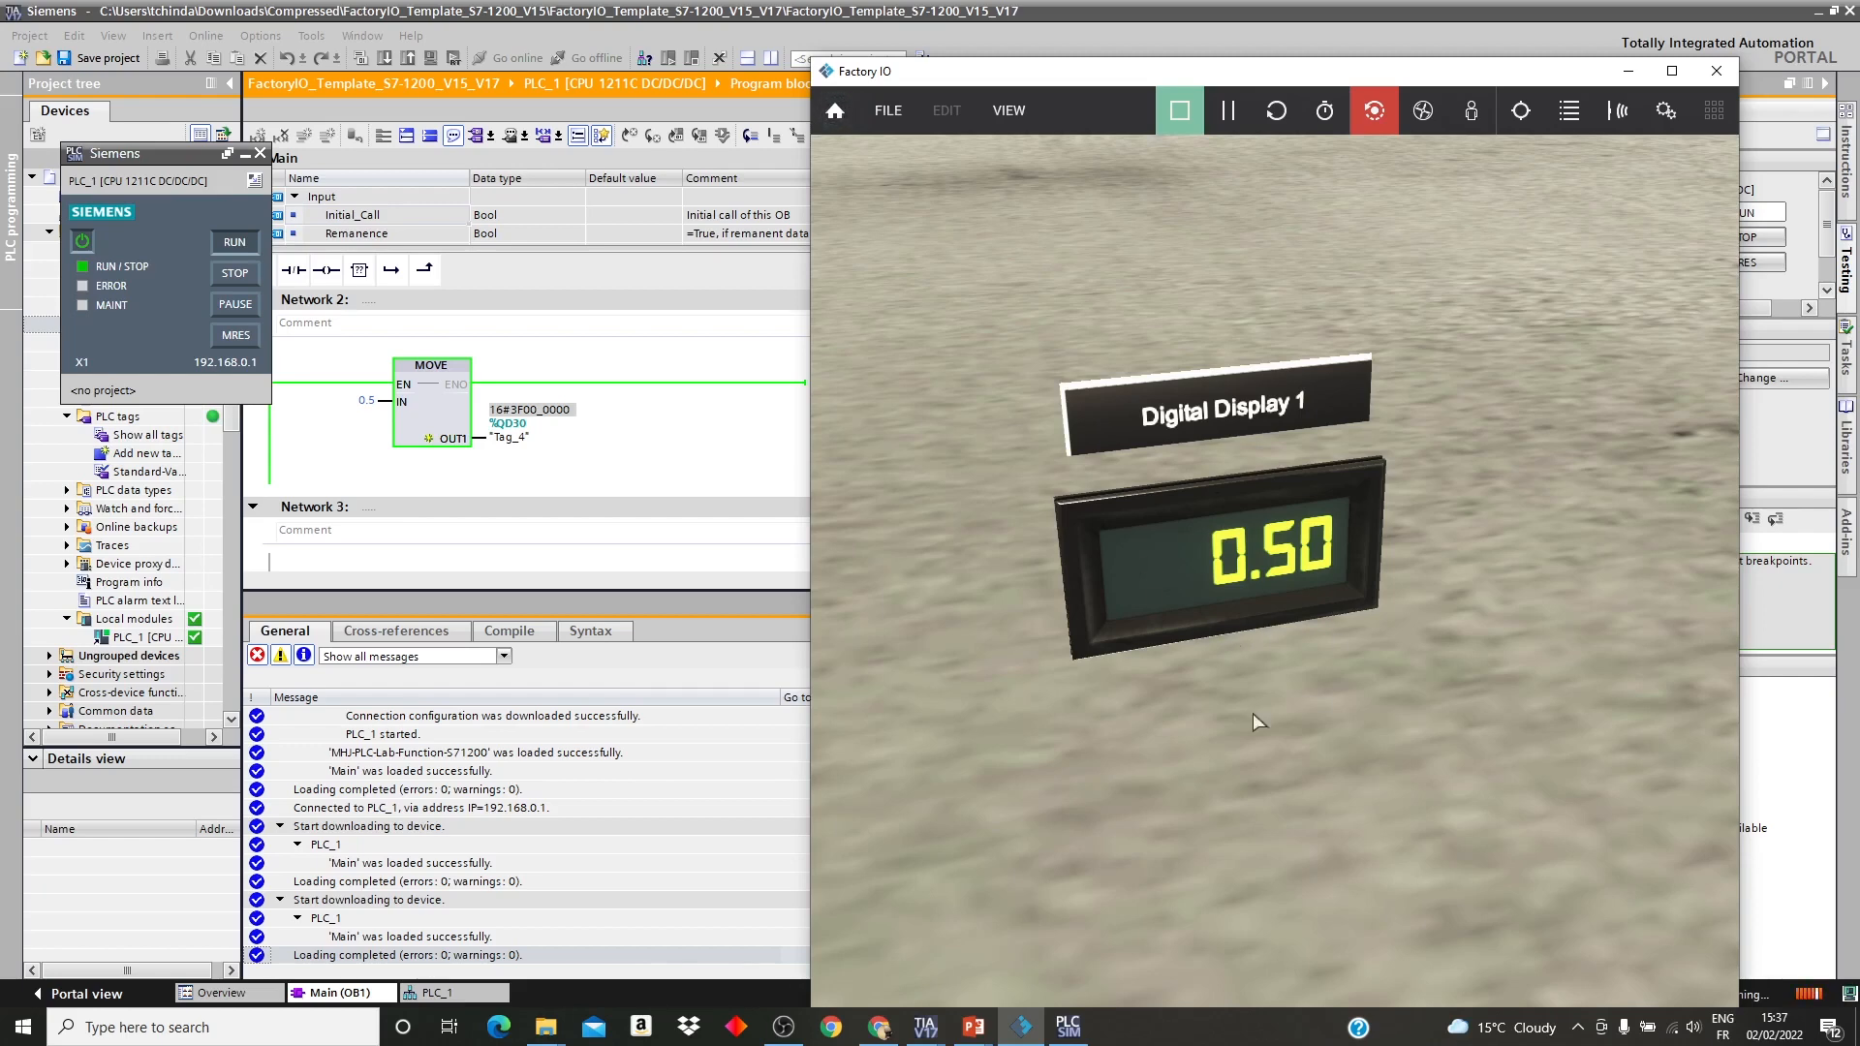
Open the driver view in Factory IO to review the S7-PLCSIM mapping of Digital Display 1.
{"action": "left_click", "coordinate": [888, 110]}
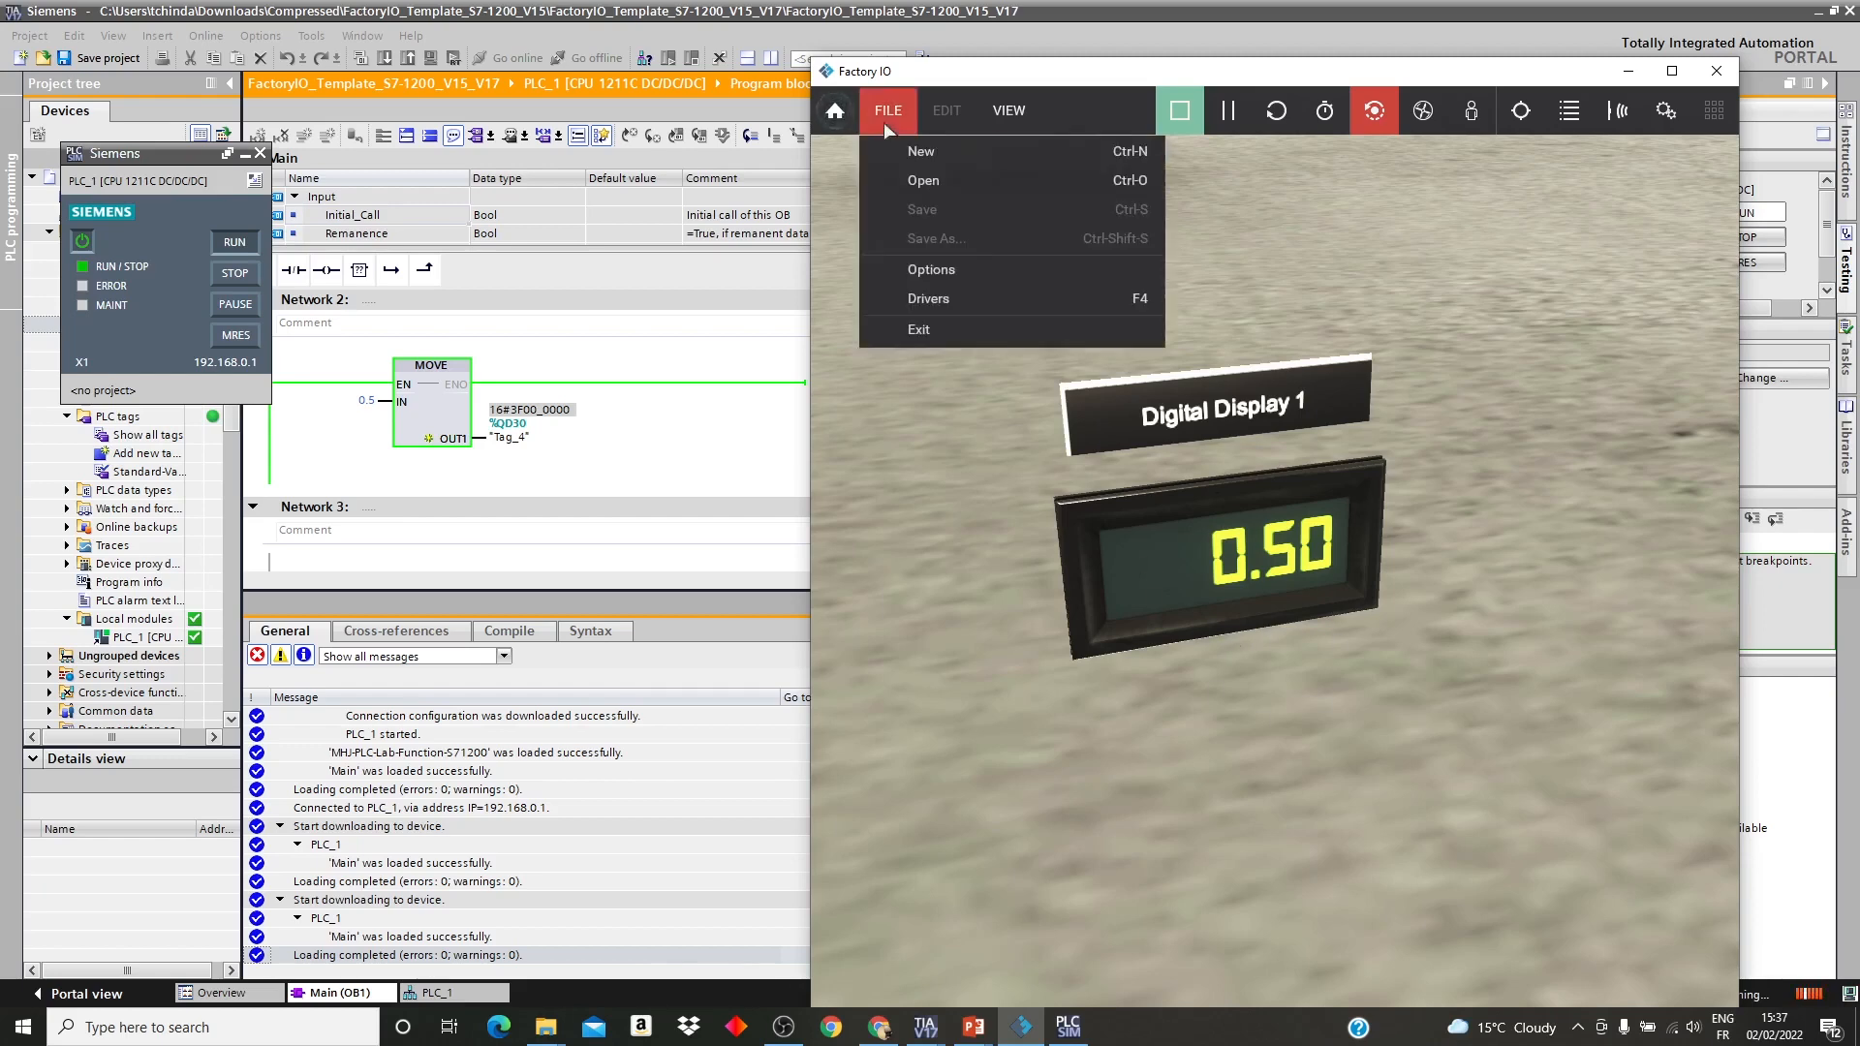
{"action": "left_click", "coordinate": [982, 301]}
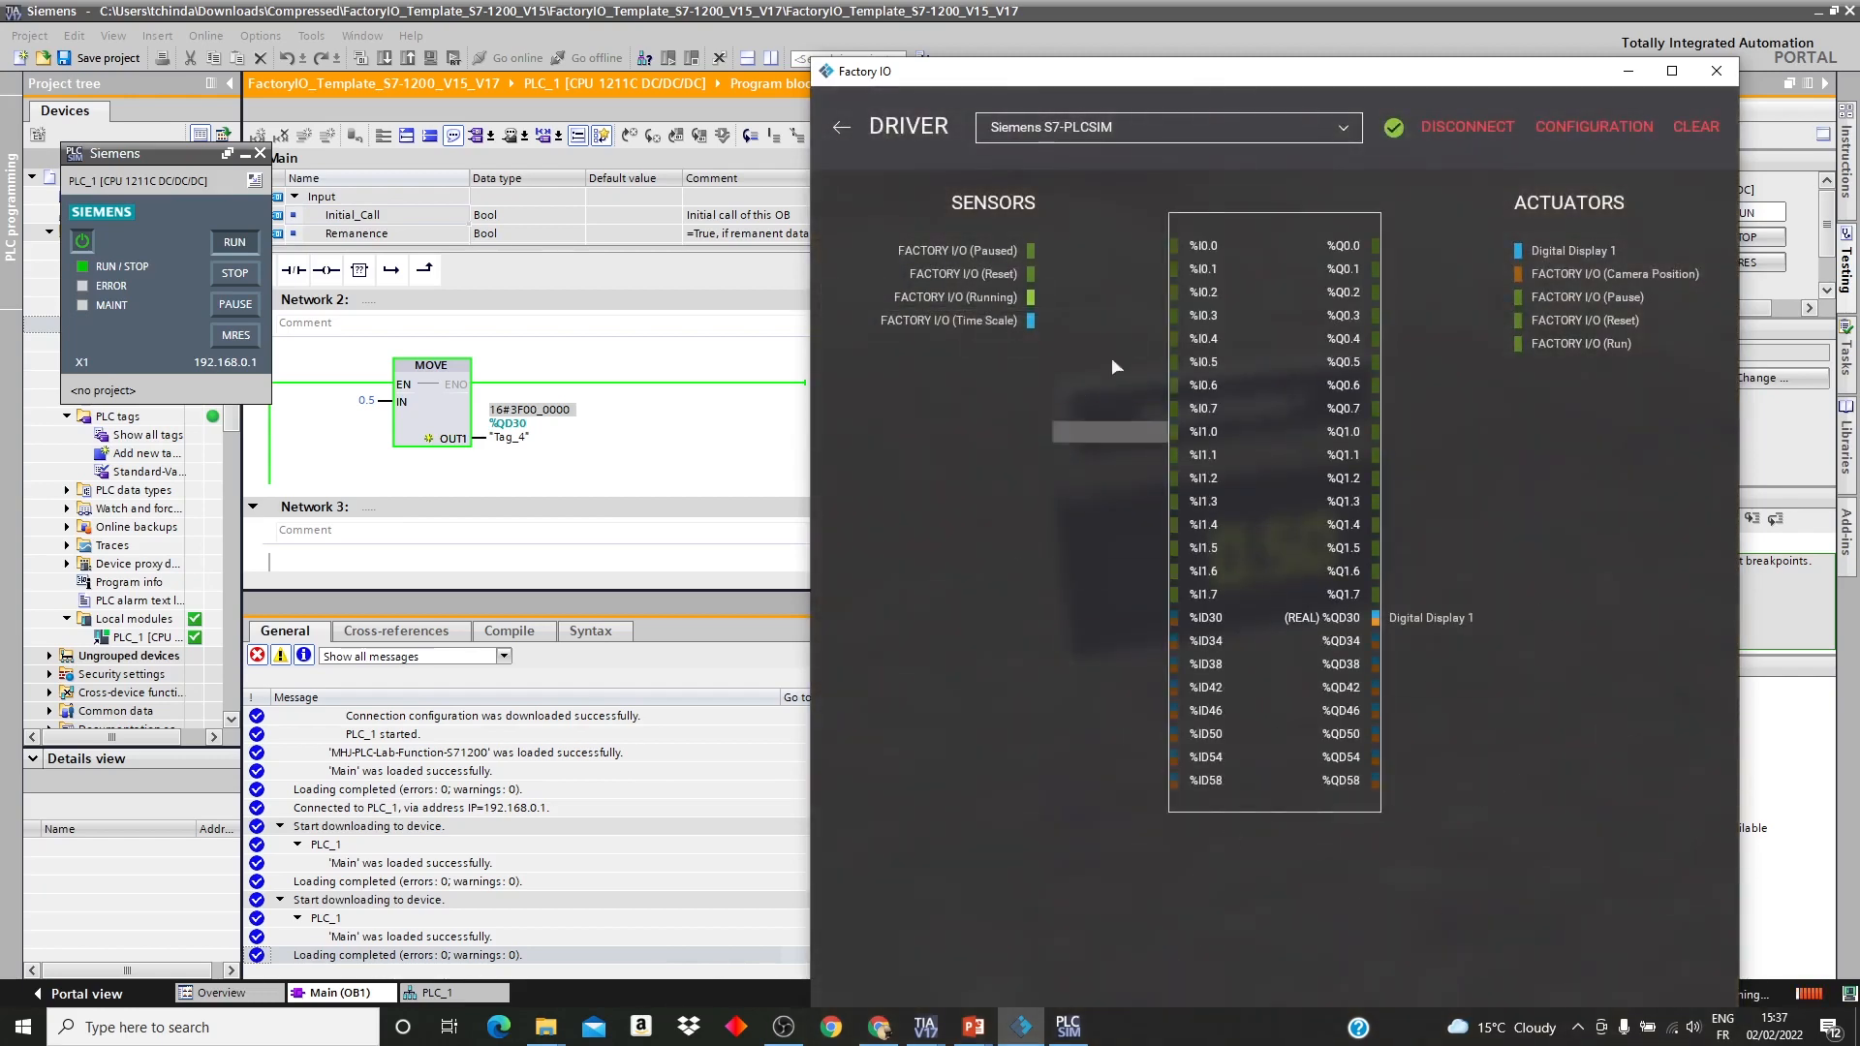